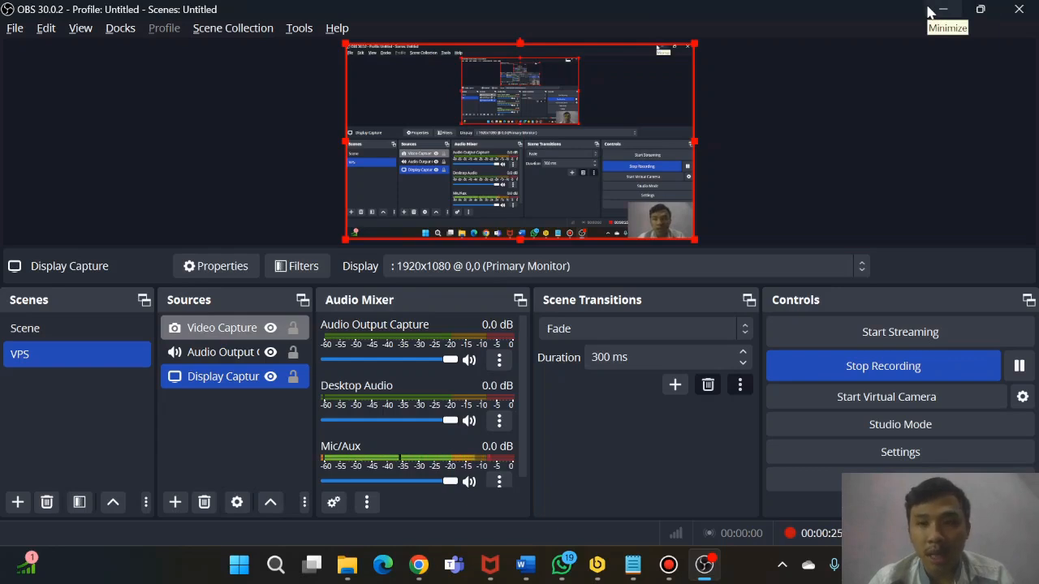
Switch to Chrome and open the AWS website, aws.amazon.com, on a new page.
click(932, 10)
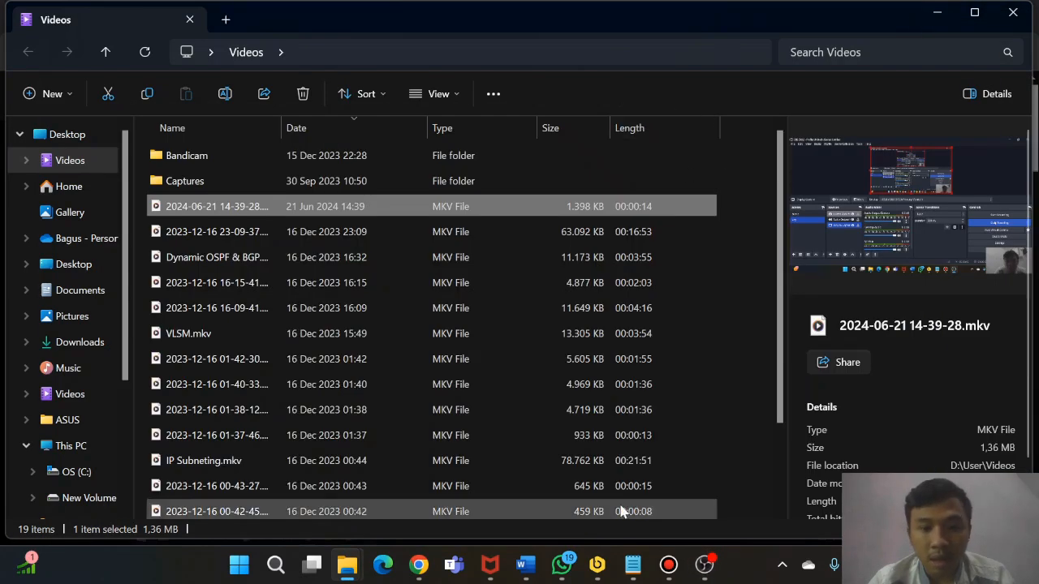
click(418, 564)
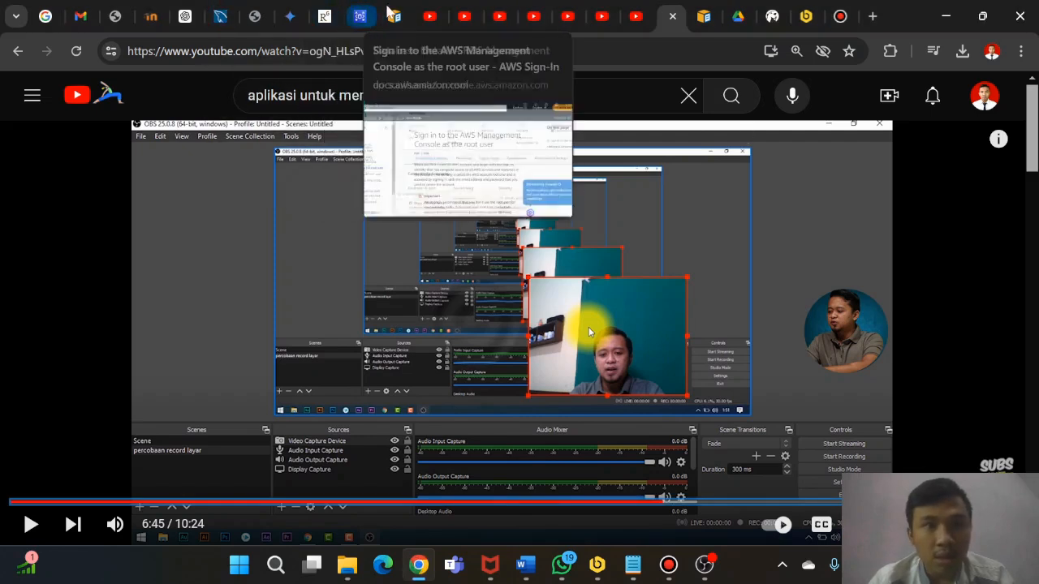
click(359, 12)
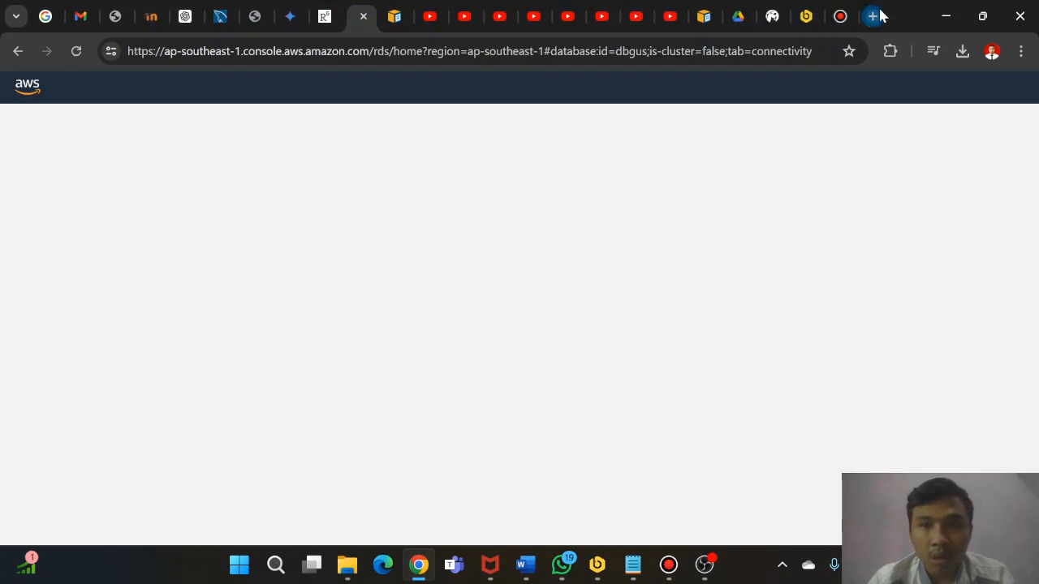
click(876, 15)
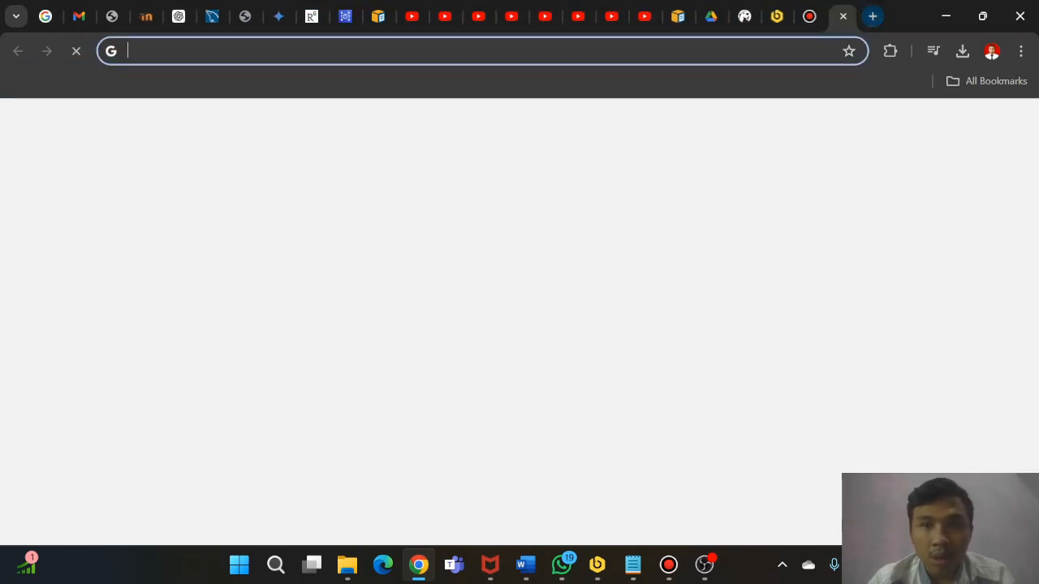
text(aws)
key(Return)
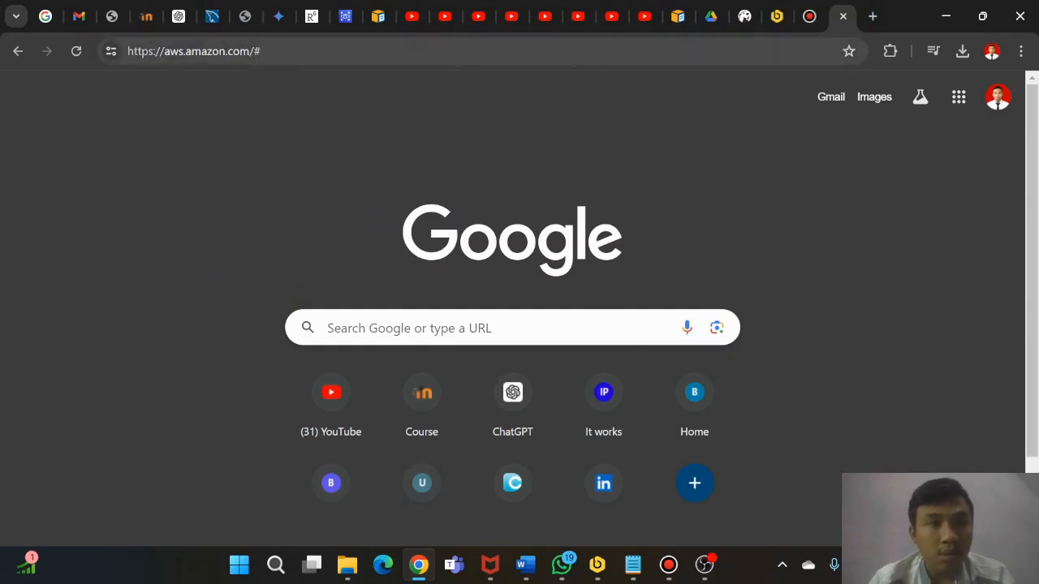
click(216, 50)
key(Return)
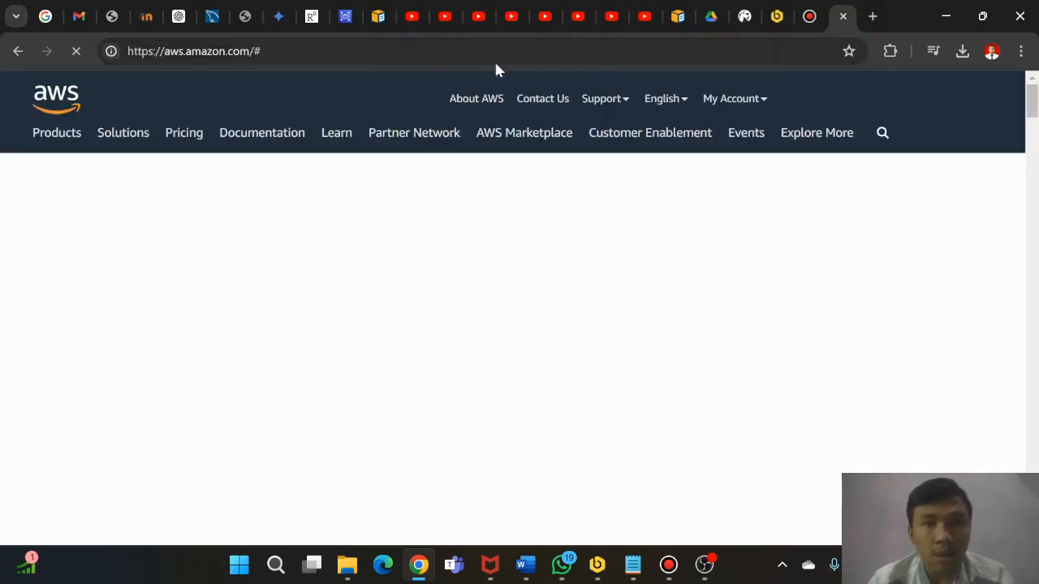
Go to the AWS Management Console from the website's account options.
click(811, 99)
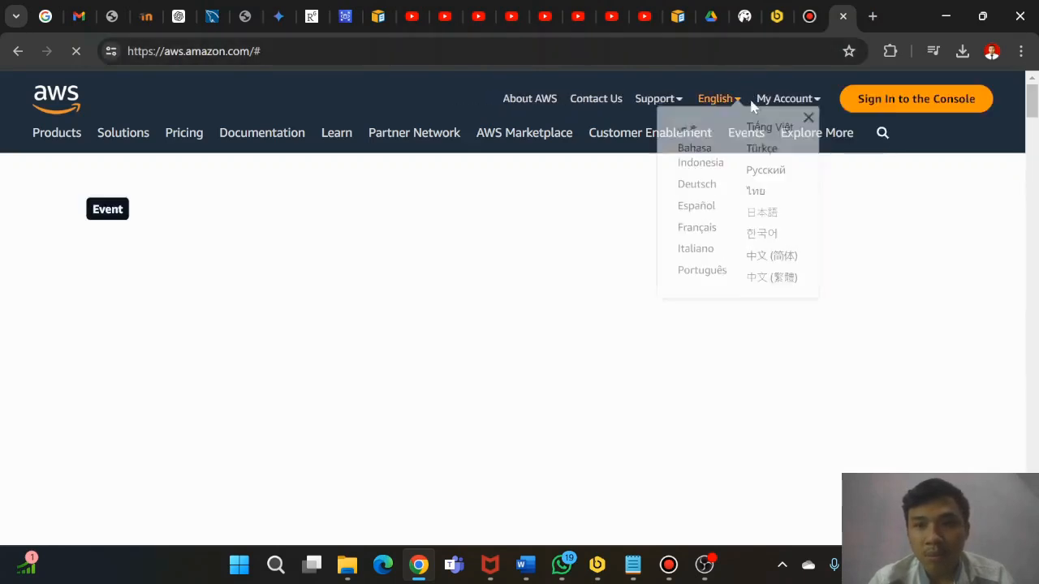
mouse_move(783, 100)
click(787, 156)
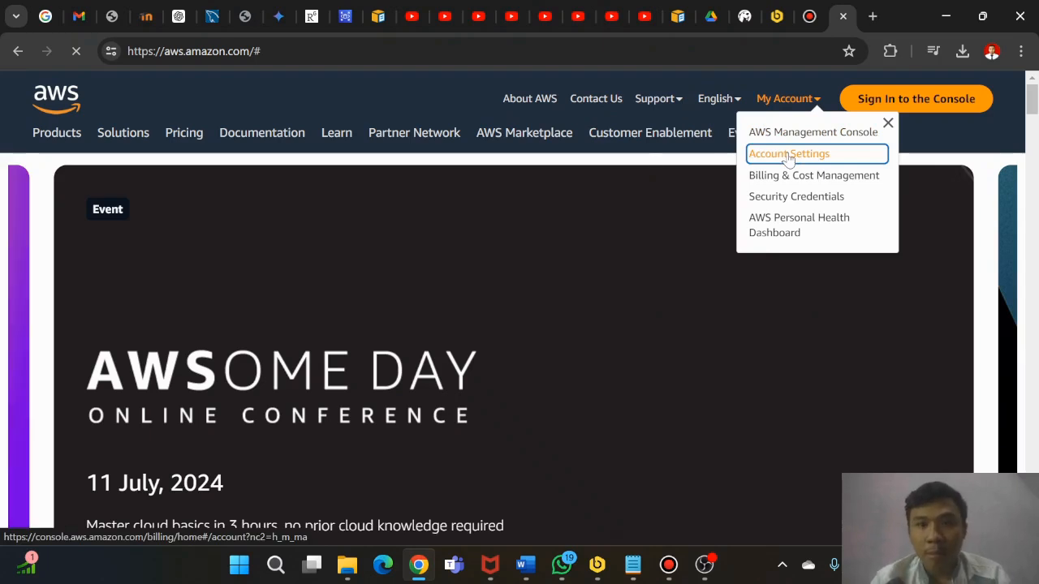
click(795, 133)
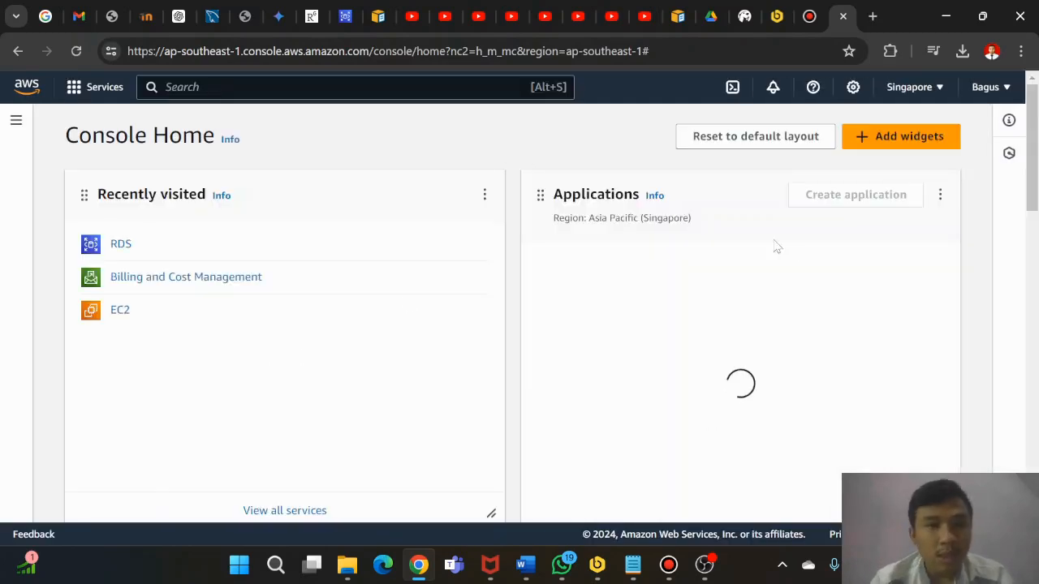
Open the RDS service from the recently visited services and show its list of DB instances.
click(987, 89)
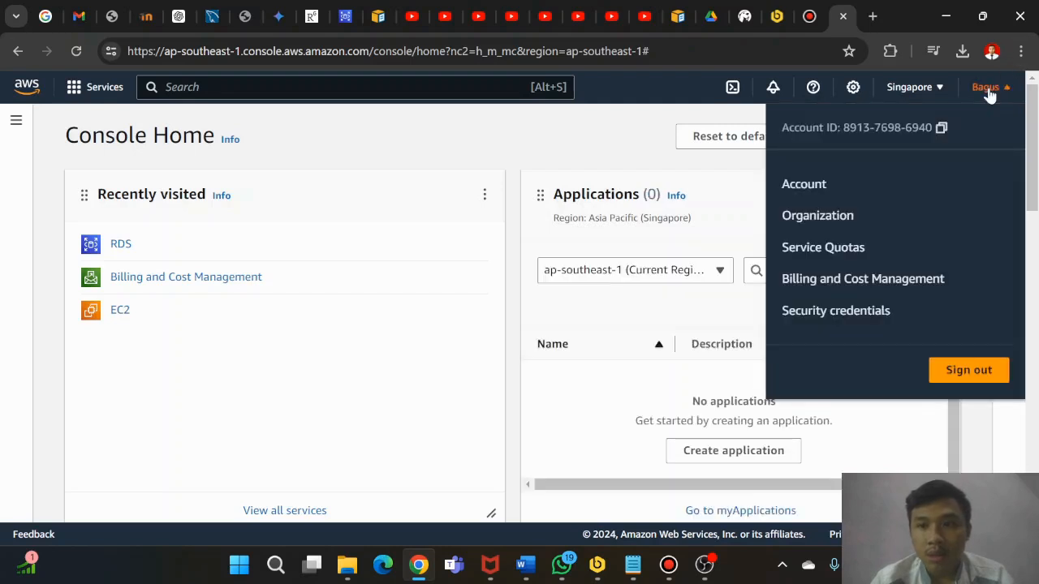
click(92, 176)
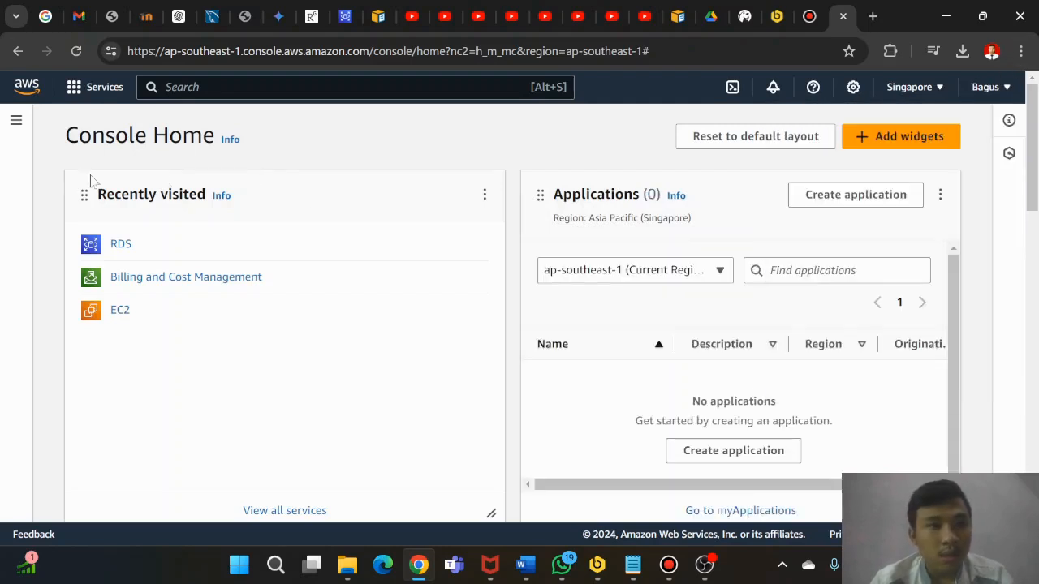
click(16, 121)
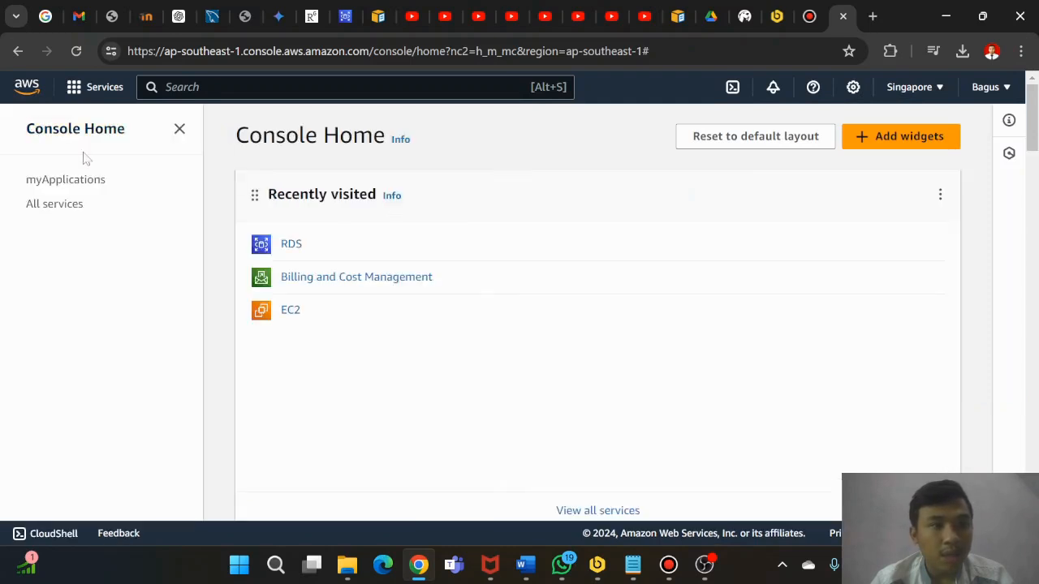
click(290, 244)
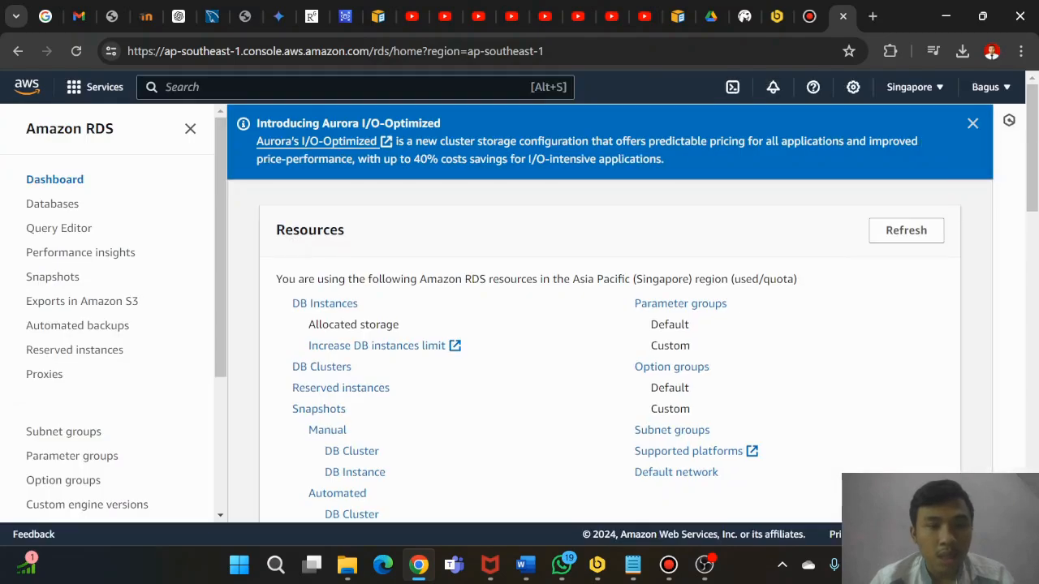
click(331, 304)
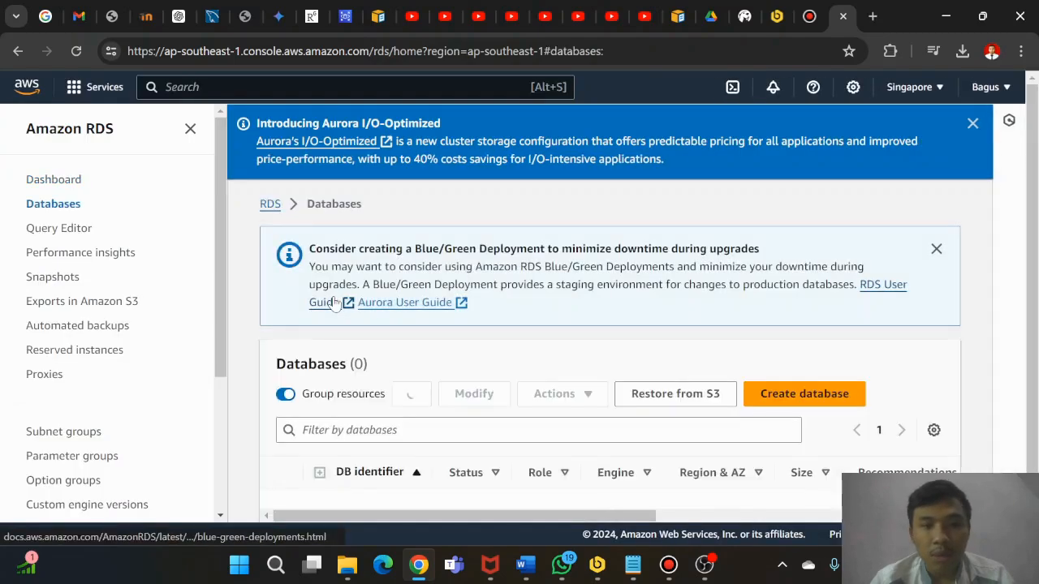
Start creating a new RDS database and choose MariaDB as its engine type.
scroll(1034, 301, down, 1)
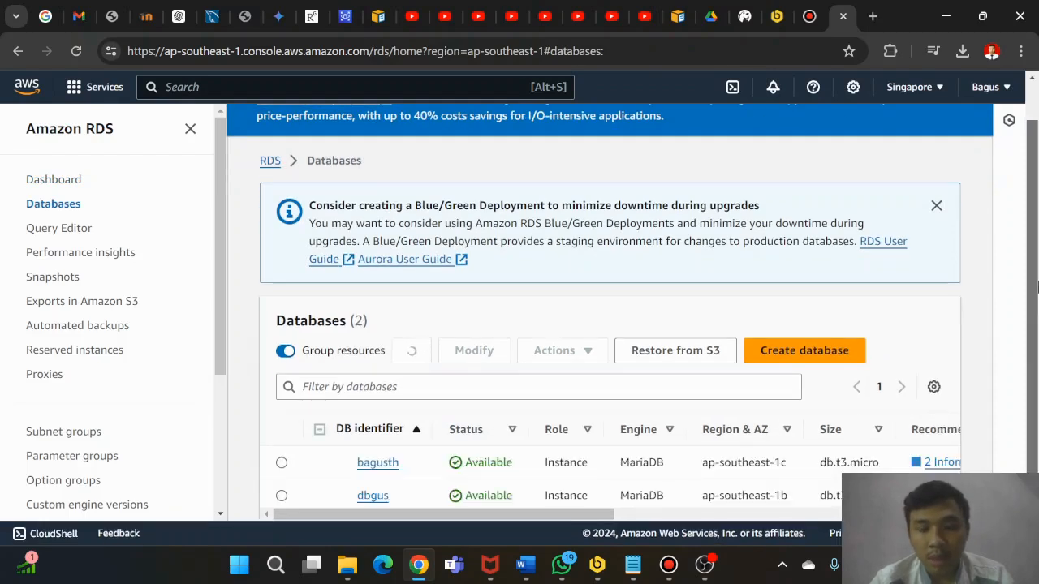
scroll(1035, 284, down, 1)
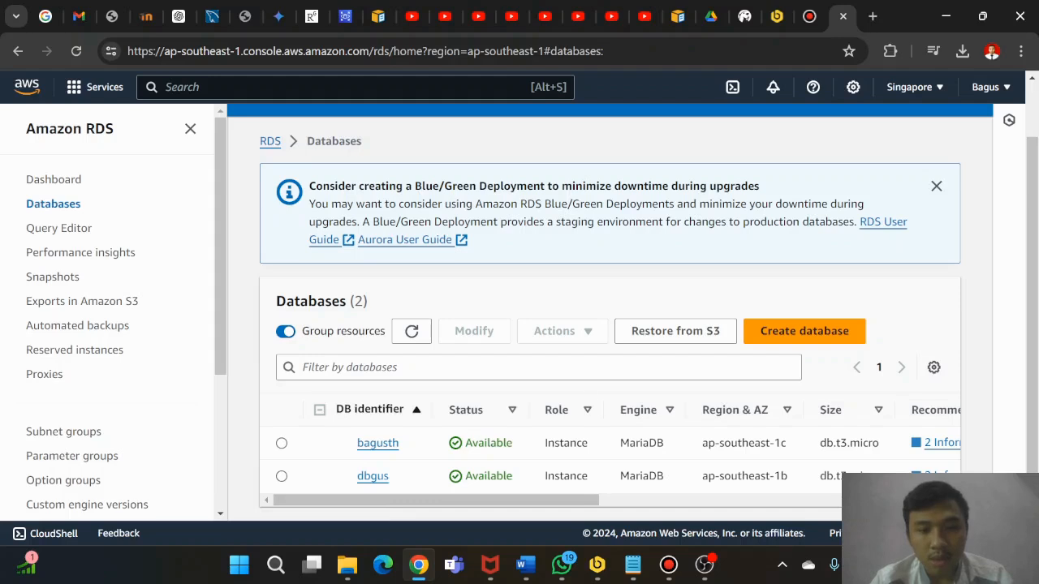
click(819, 334)
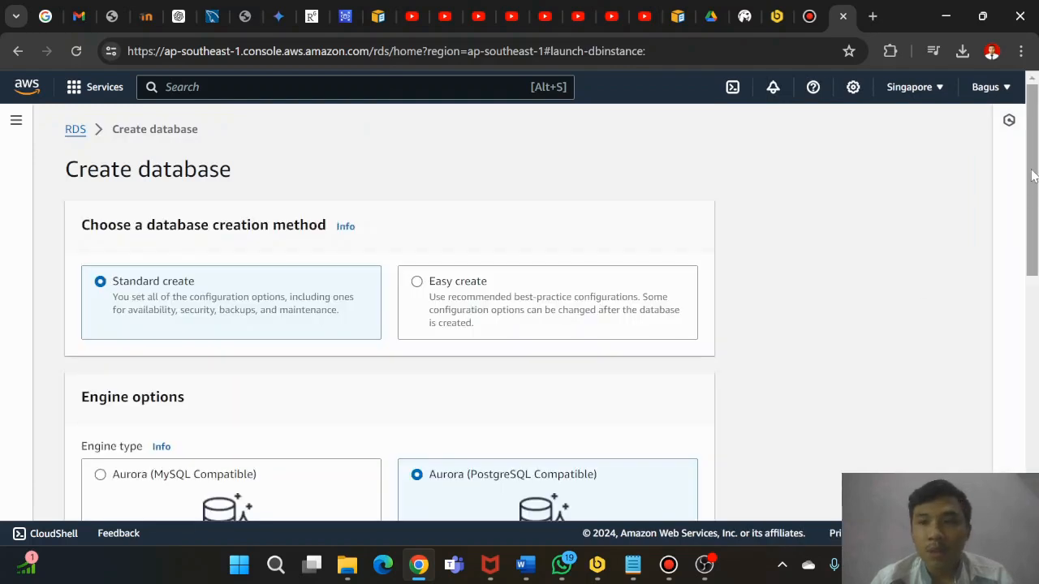
drag(1032, 176, 1035, 237)
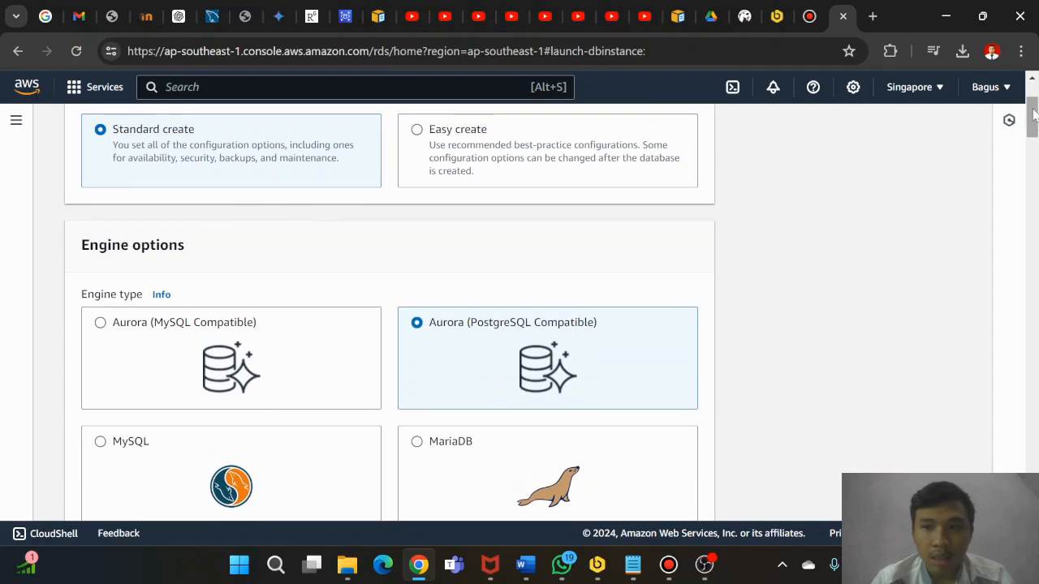
mouse_move(1033, 120)
mouse_down()
mouse_move(1034, 106)
mouse_move(1033, 171)
mouse_move(1033, 139)
mouse_up()
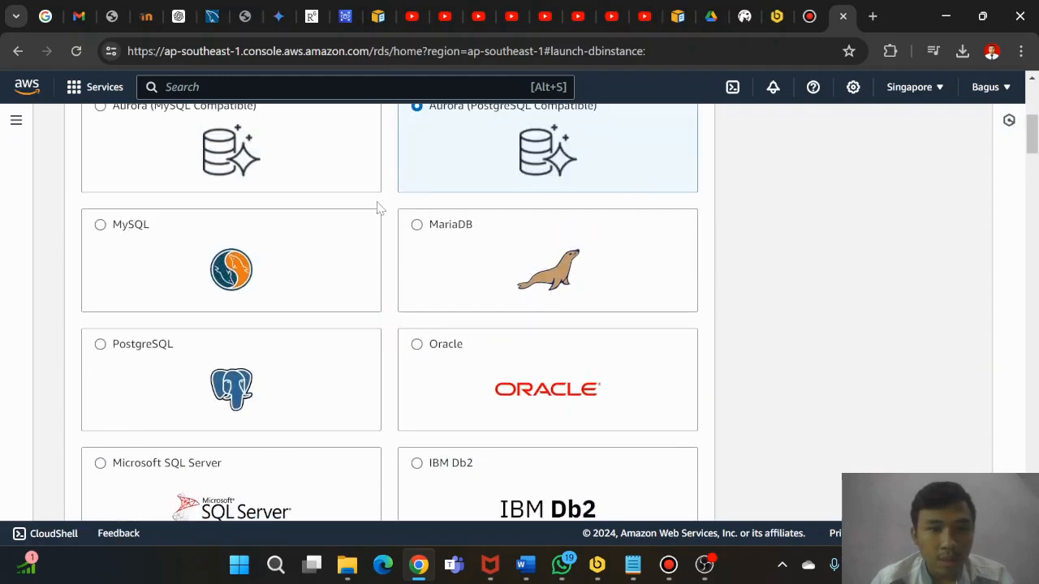
click(428, 232)
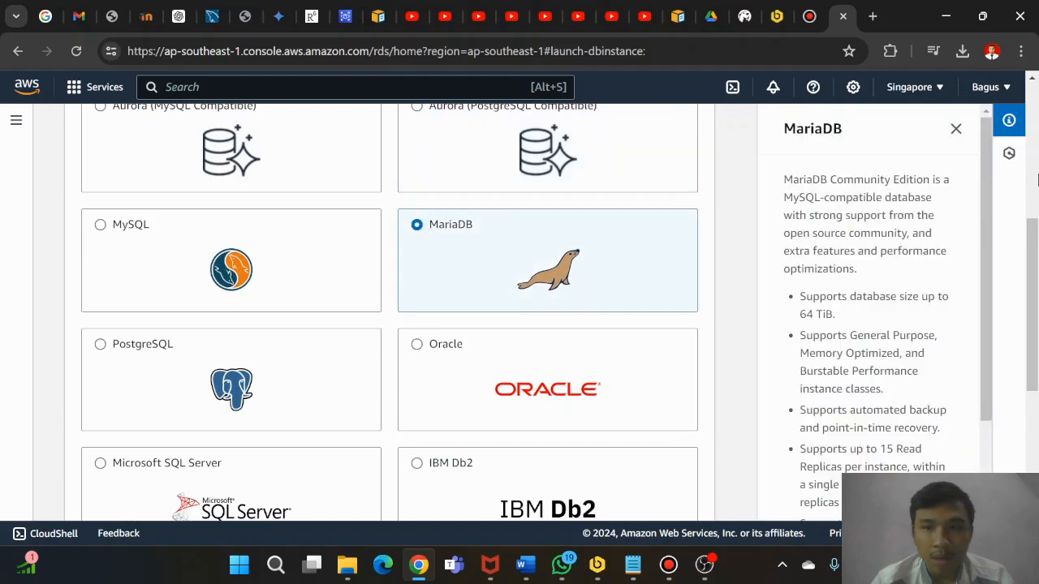
Choose the Free tier template for the new MariaDB database.
scroll(1037, 180, down, 3)
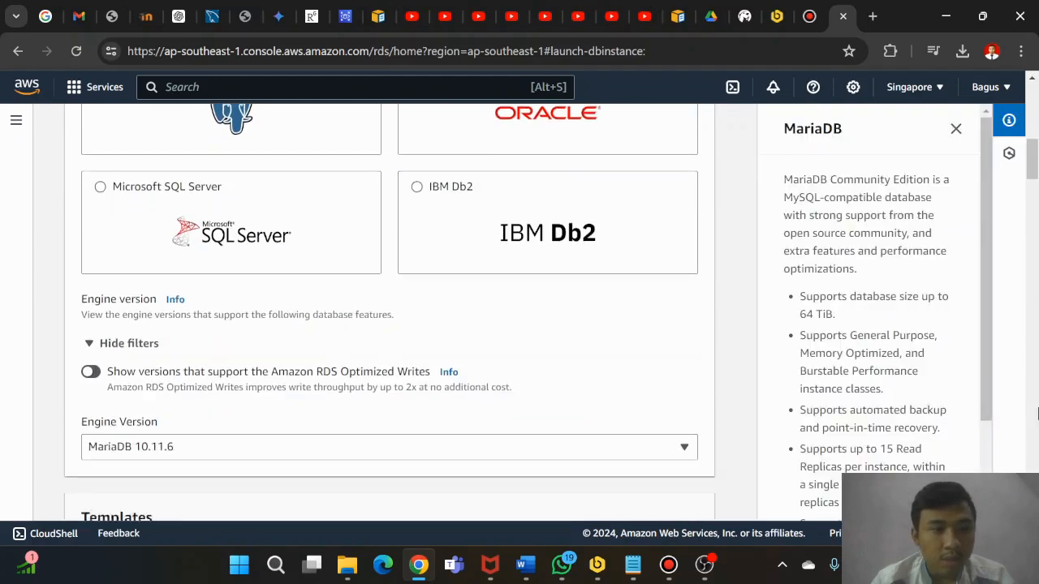
scroll(1036, 414, down, 1)
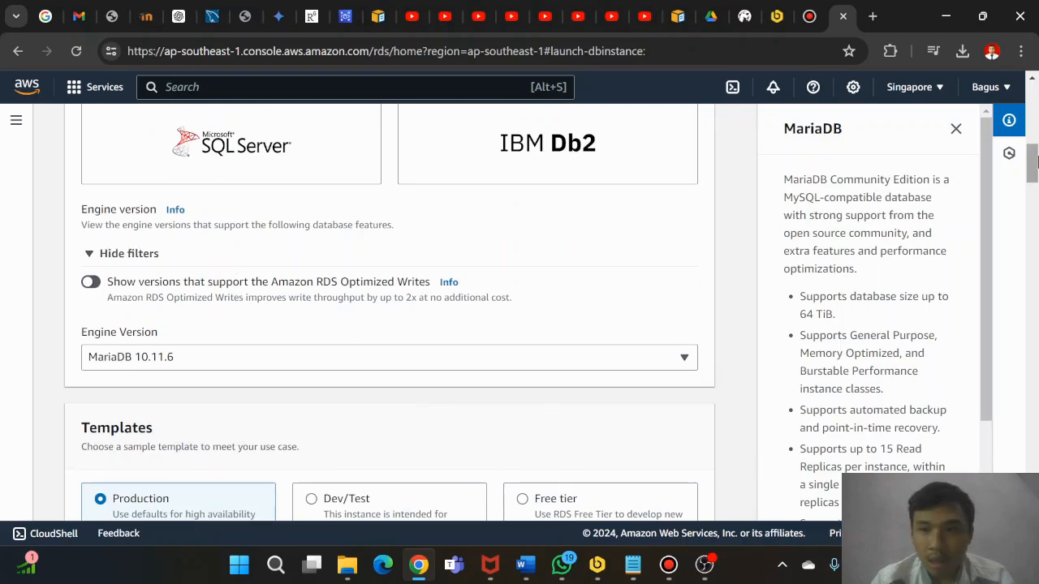
scroll(531, 230, down, 2)
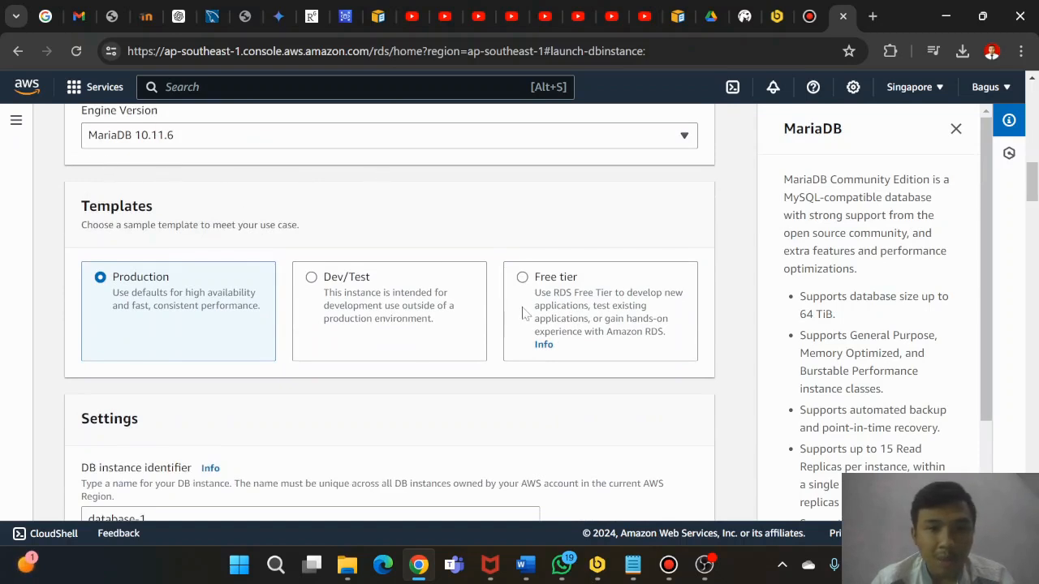
click(522, 277)
Replace the default DB instance identifier with "db" followed by the owner's name and 12.
drag(1034, 182, 1035, 220)
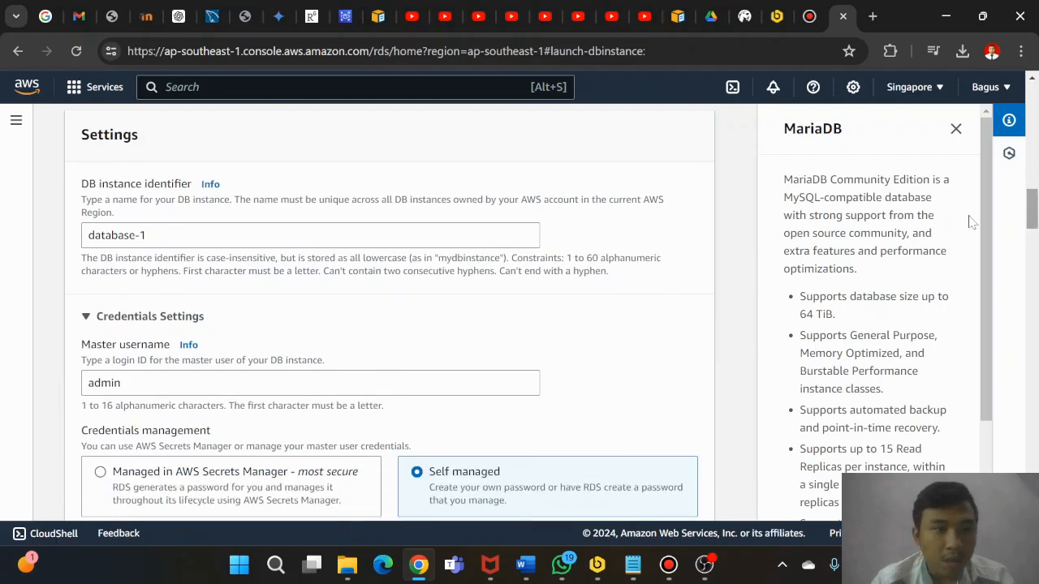
drag(146, 234, 21, 226)
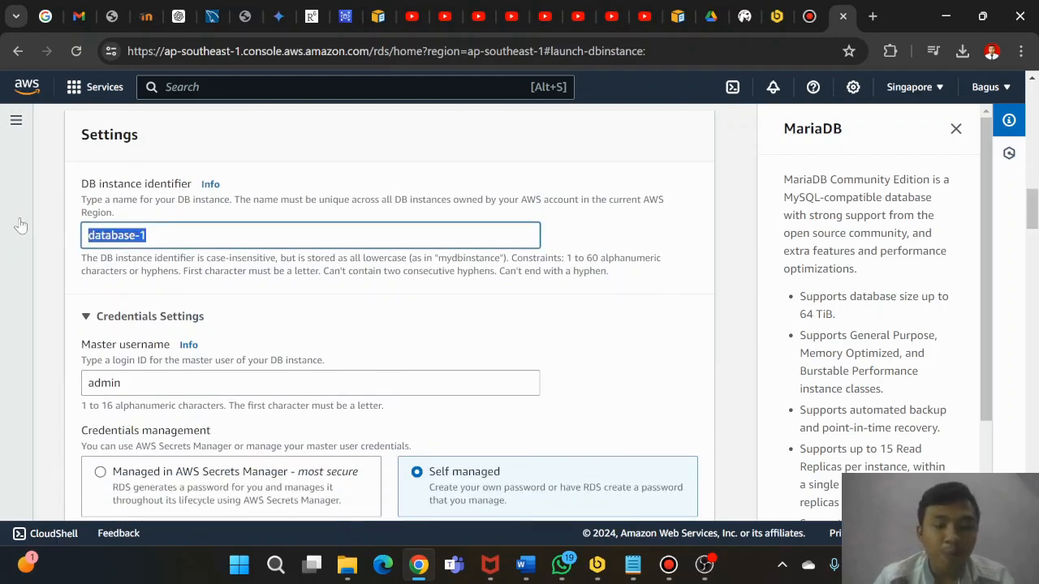
click(20, 218)
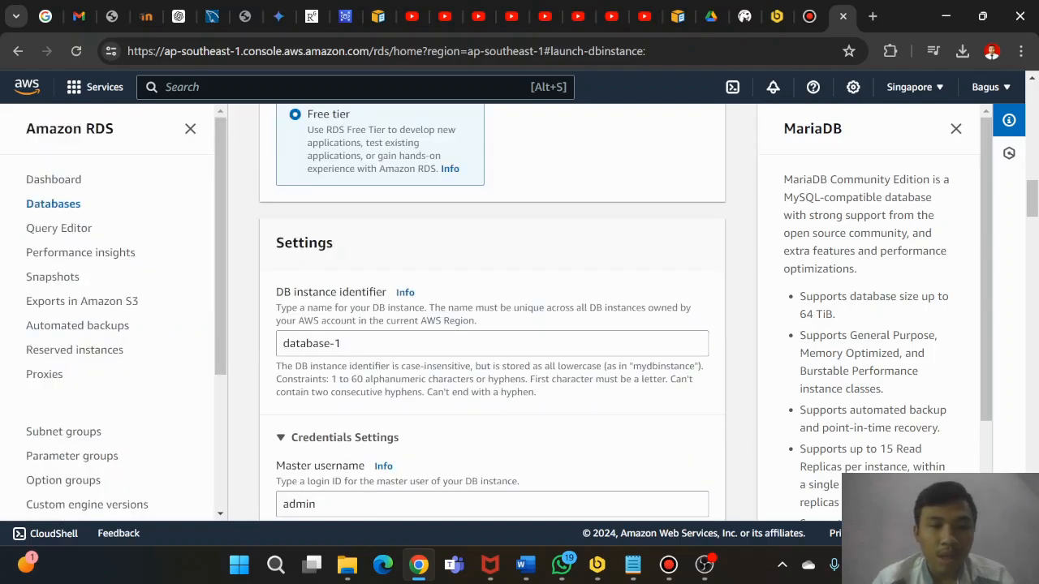
drag(341, 343, 33, 357)
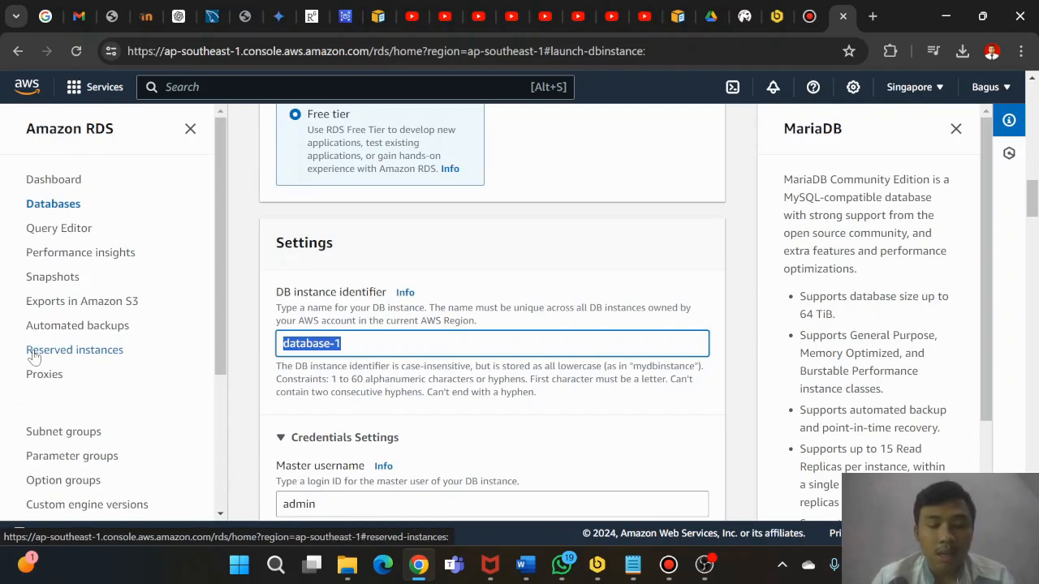
text(dbbagusrian12)
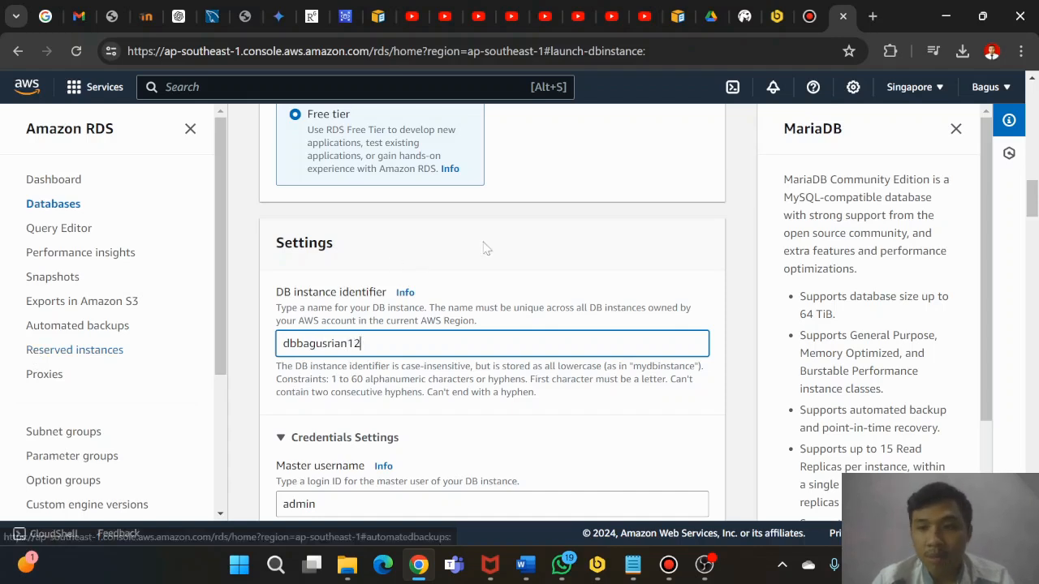
scroll(986, 249, down, 2)
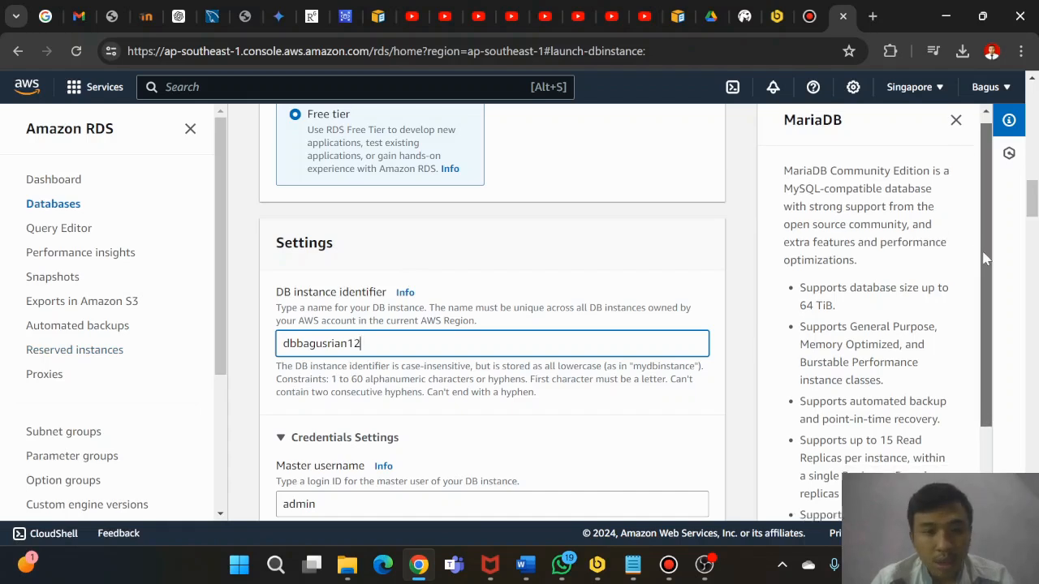
click(190, 130)
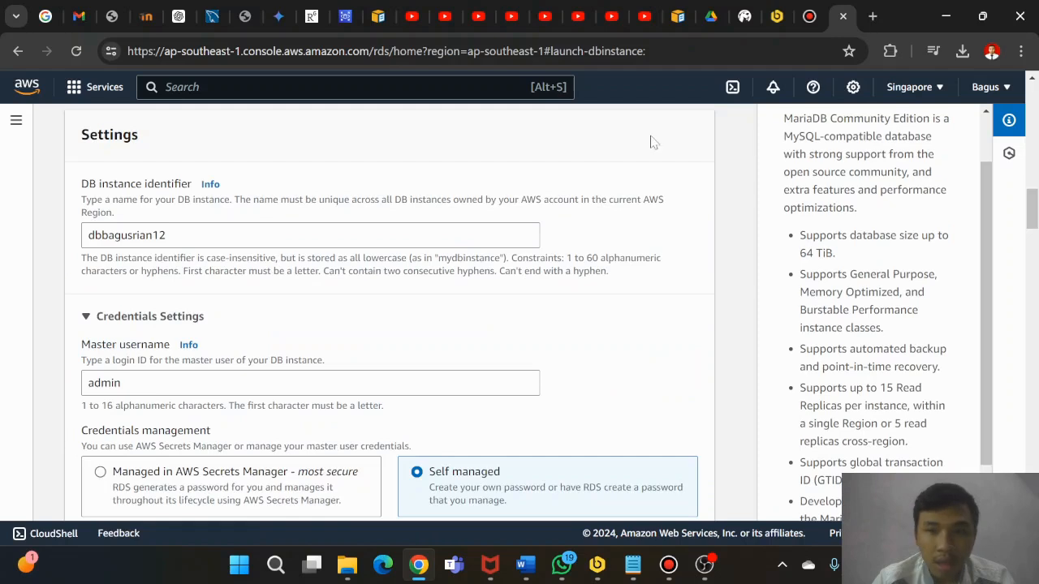
Enter the self-managed master password for the admin user and repeat it in the confirmation field.
mouse_move(1032, 215)
mouse_down()
mouse_move(1032, 236)
mouse_move(1033, 216)
mouse_up()
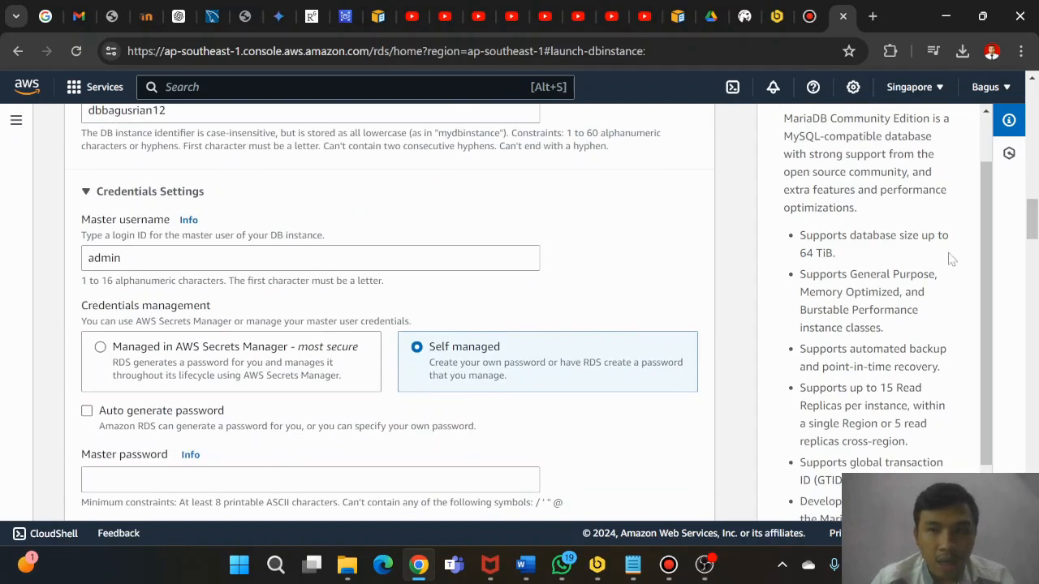
drag(1032, 226, 1032, 233)
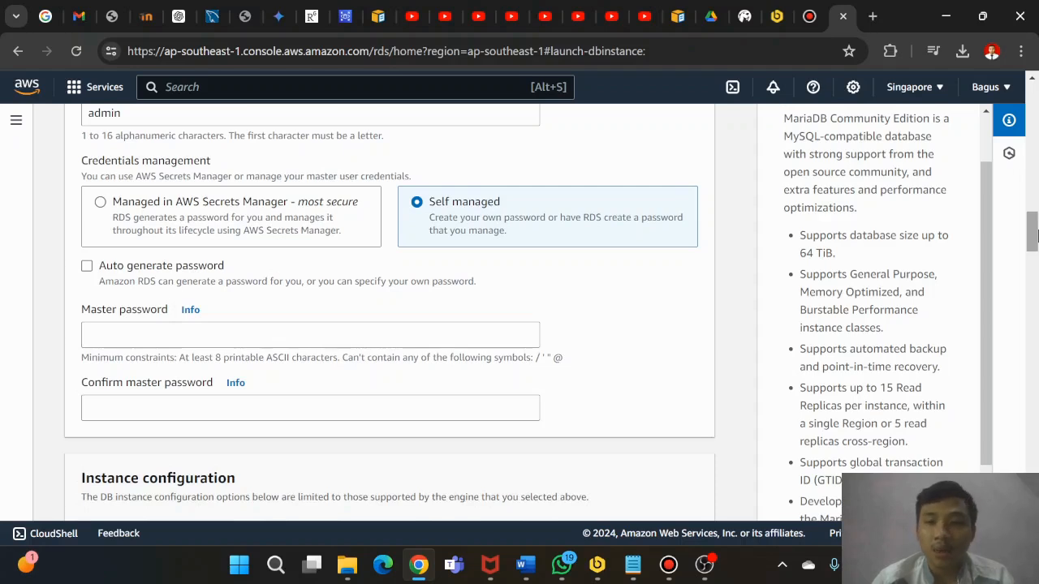
click(183, 335)
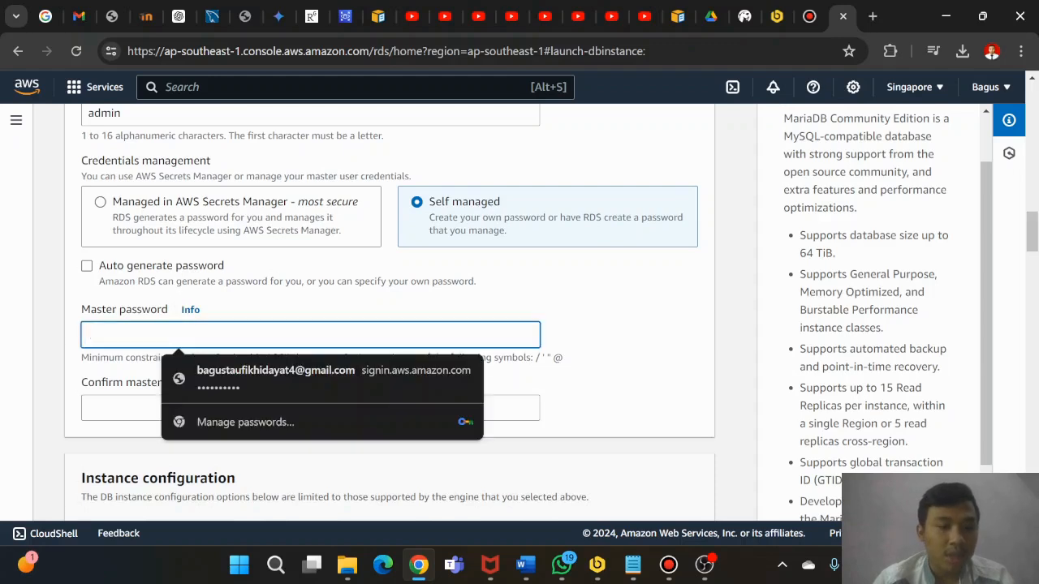
text(a)
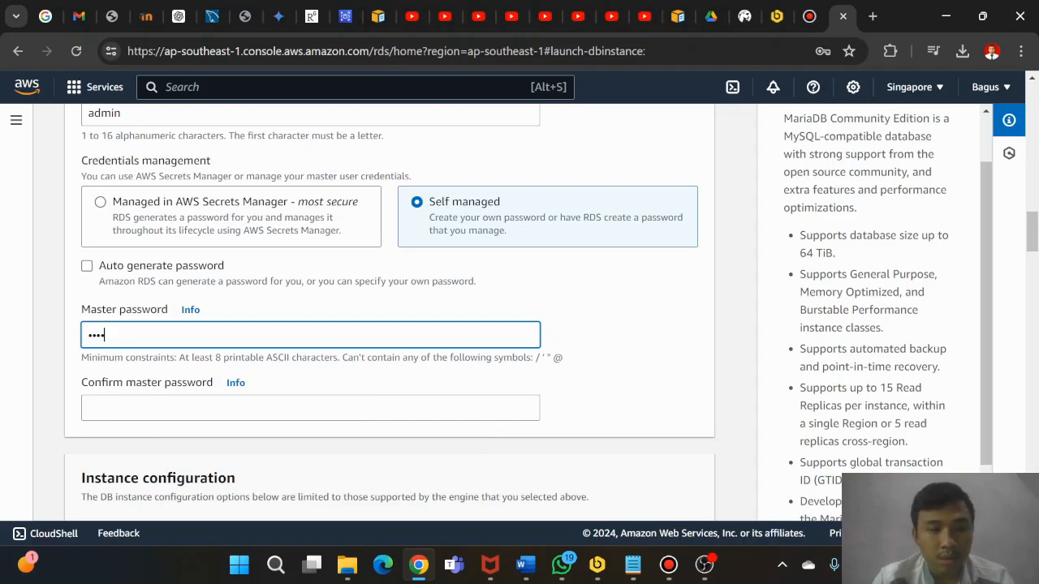
key(BackSpace)
key(BackSpace)
key(BackSpace)
key(BackSpace)
text(aaaaaaaa)
key(Tab)
key(Tab)
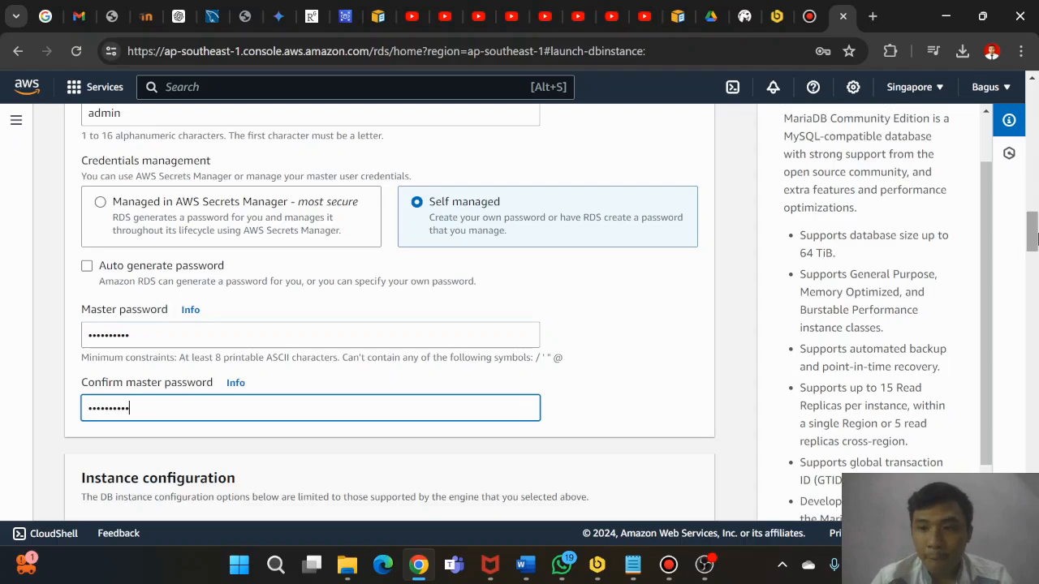
drag(1032, 240, 1033, 338)
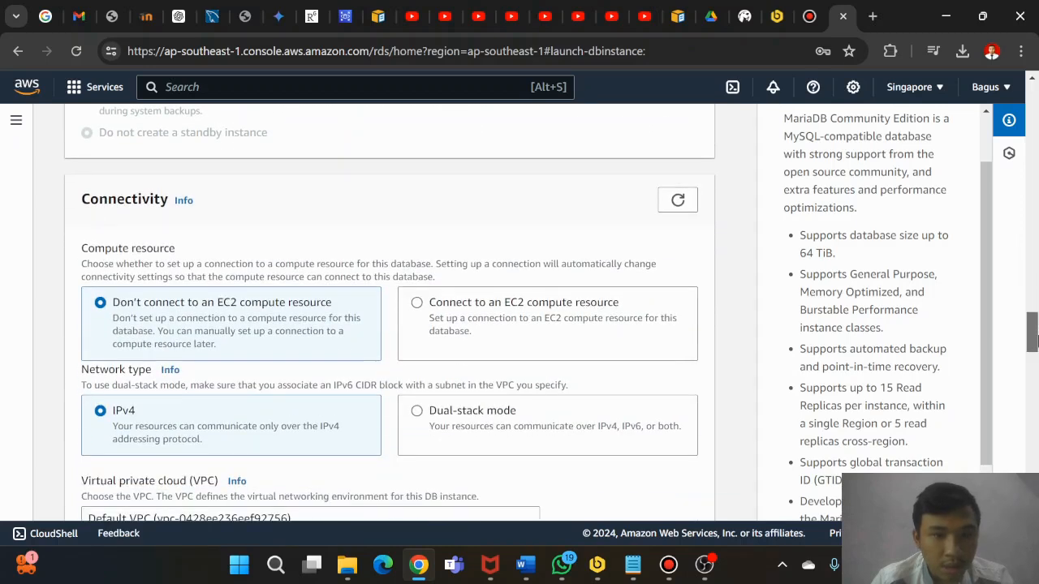
click(438, 333)
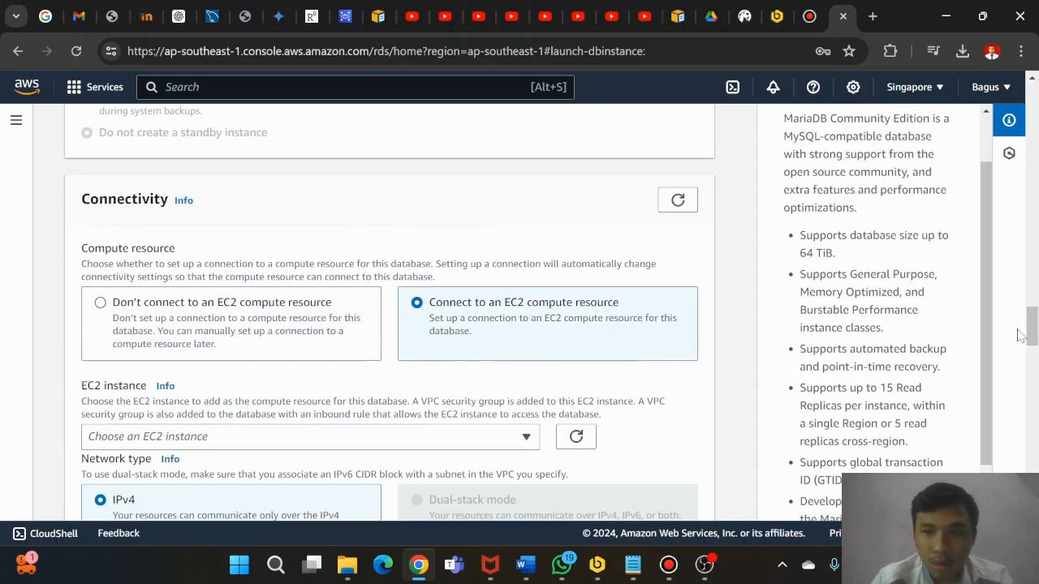
mouse_move(1033, 324)
mouse_down()
mouse_move(1033, 380)
mouse_move(1033, 296)
mouse_move(1033, 337)
mouse_up()
click(297, 300)
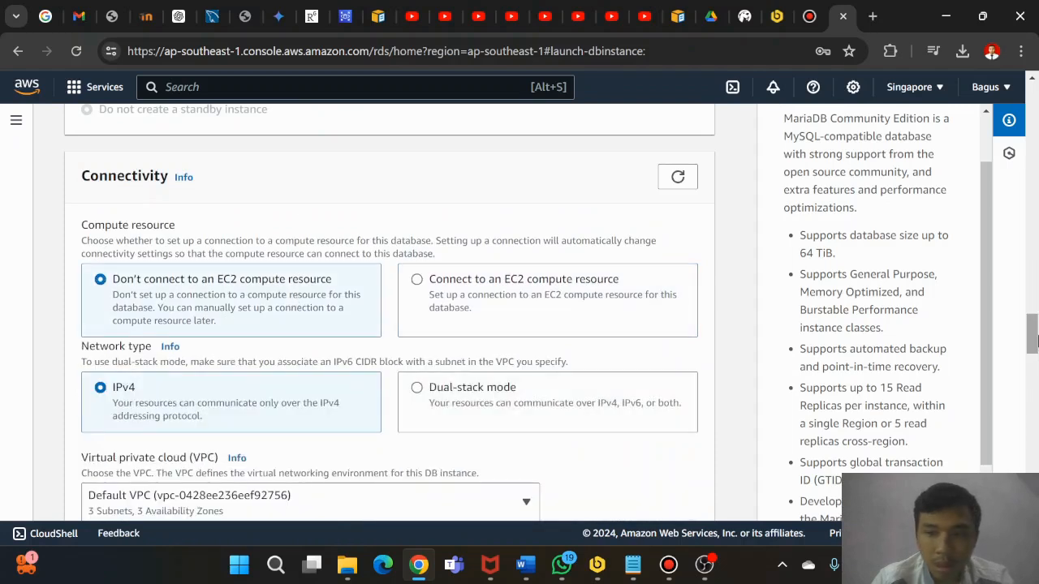
Create the MariaDB database with the configured settings, saving the offered login and dismissing the suggested add-ons.
drag(1036, 362, 1034, 375)
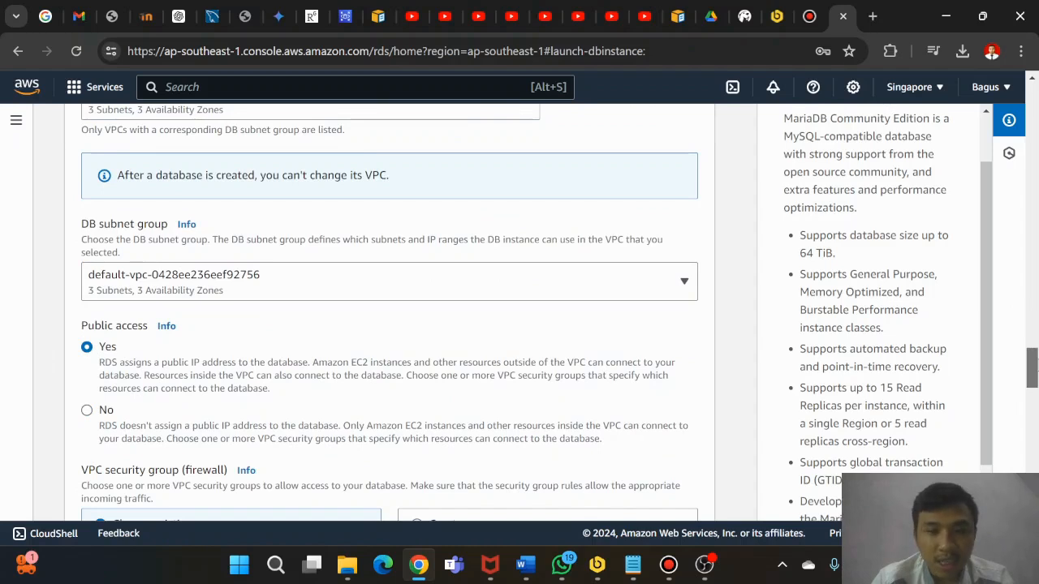
scroll(1033, 382, down, 3)
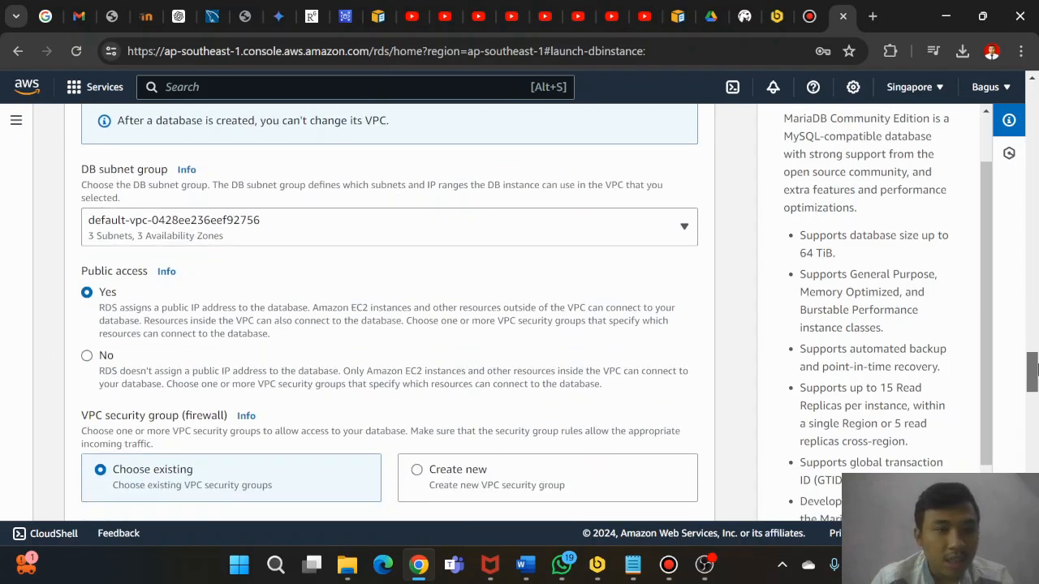
drag(1033, 381, 1032, 469)
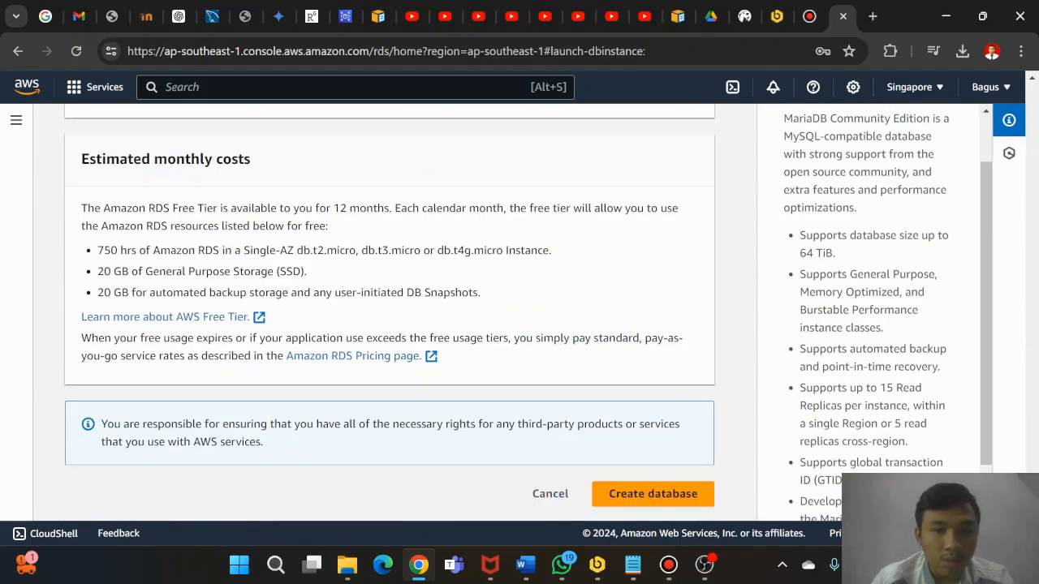
click(657, 495)
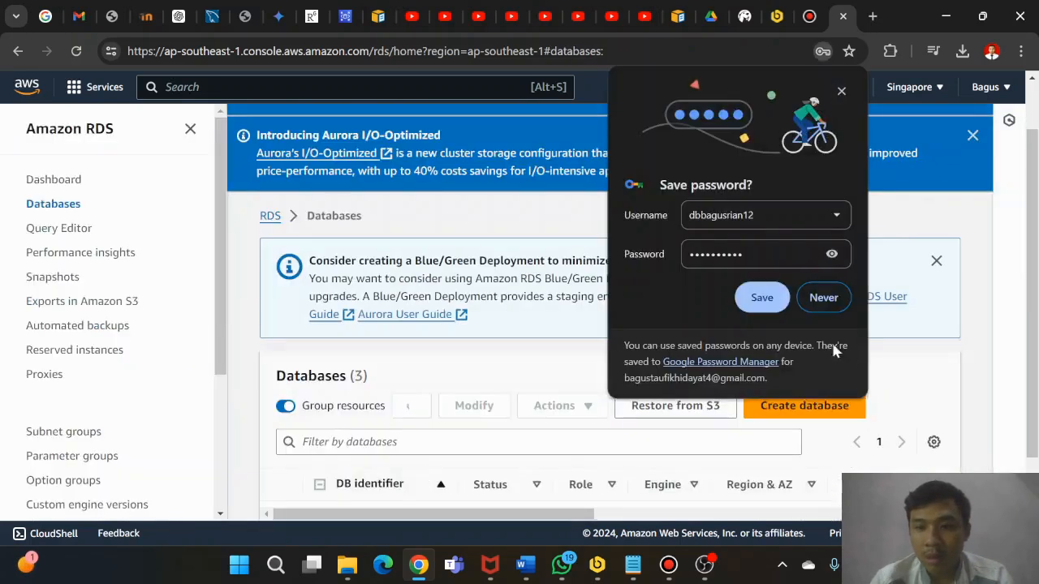
click(763, 298)
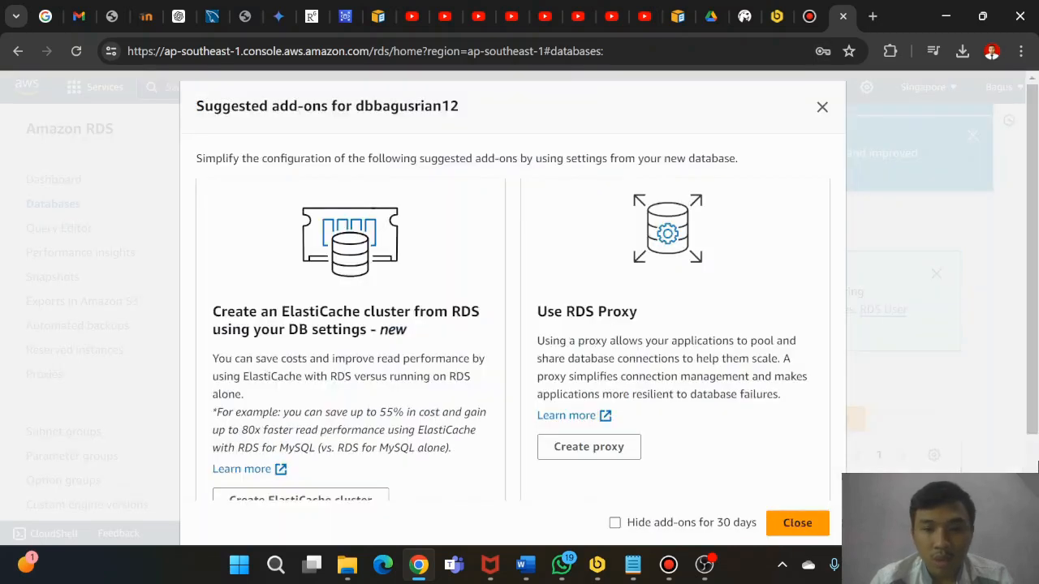
click(799, 522)
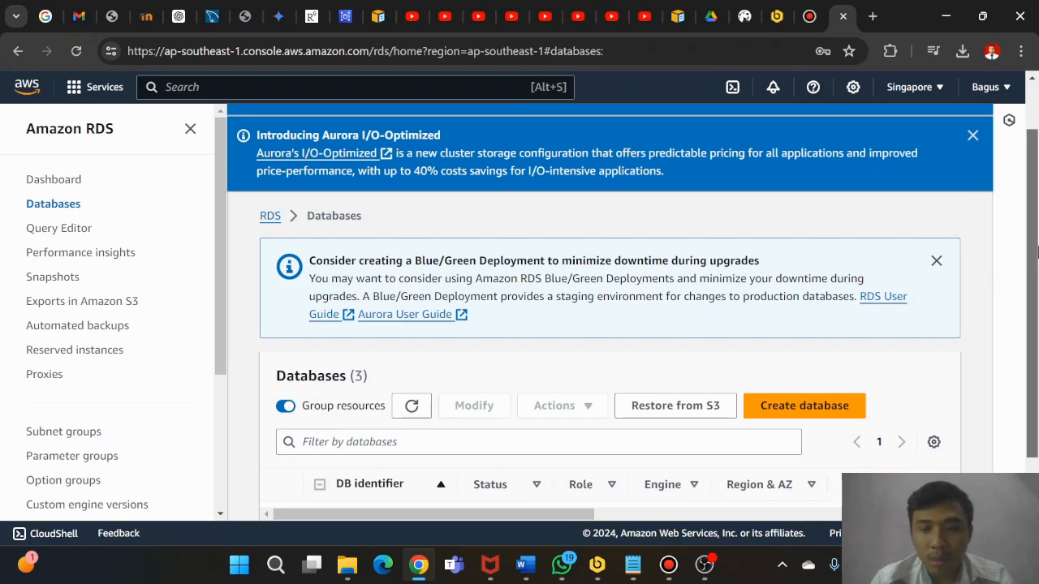
Open the newly created database from the Databases list and review its summary and connectivity details.
scroll(1036, 254, down, 2)
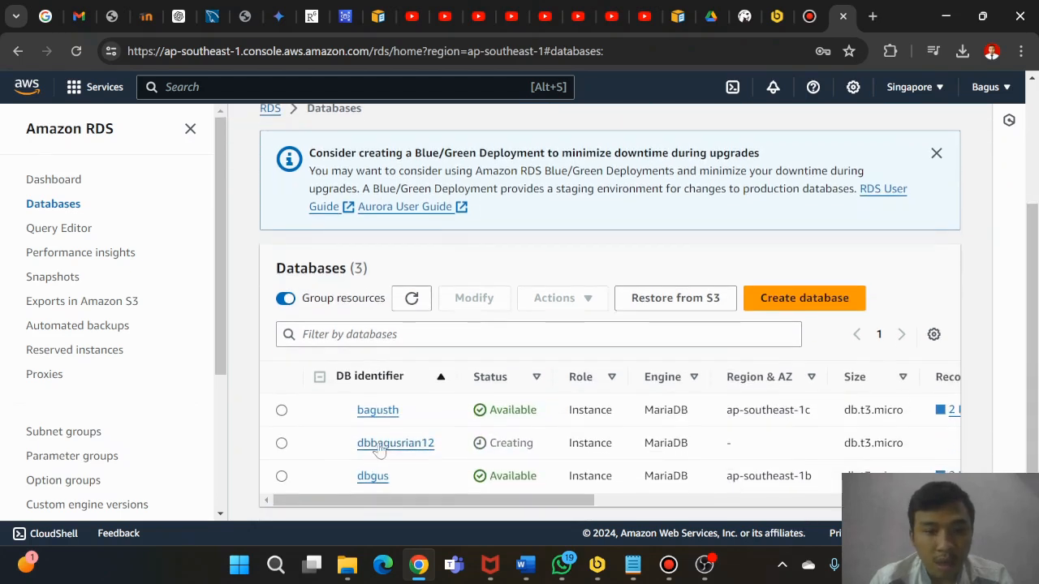
click(381, 448)
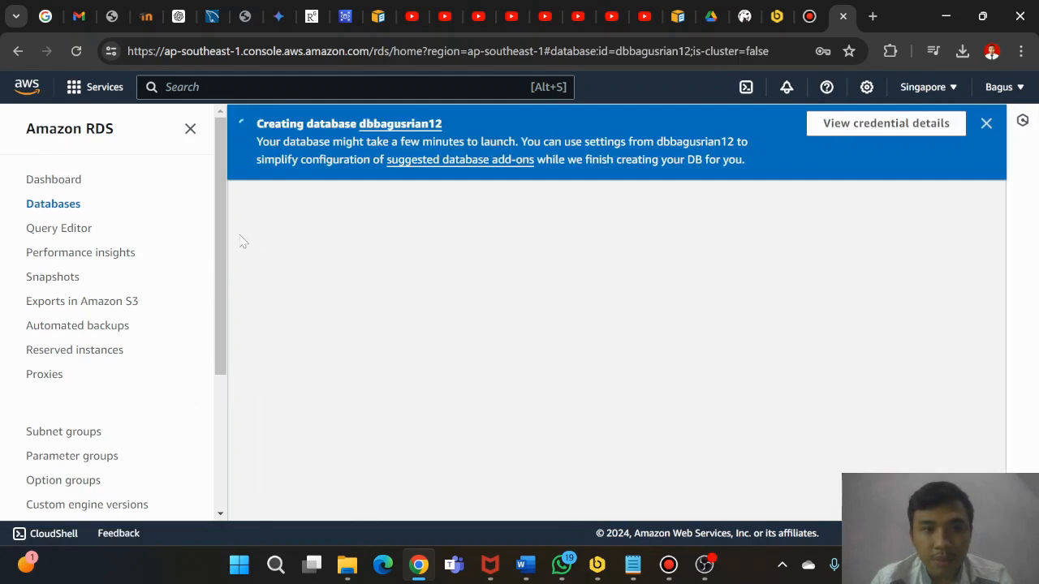
scroll(1036, 173, down, 2)
mouse_move(1036, 173)
mouse_down()
mouse_move(1036, 200)
mouse_move(1036, 158)
mouse_up()
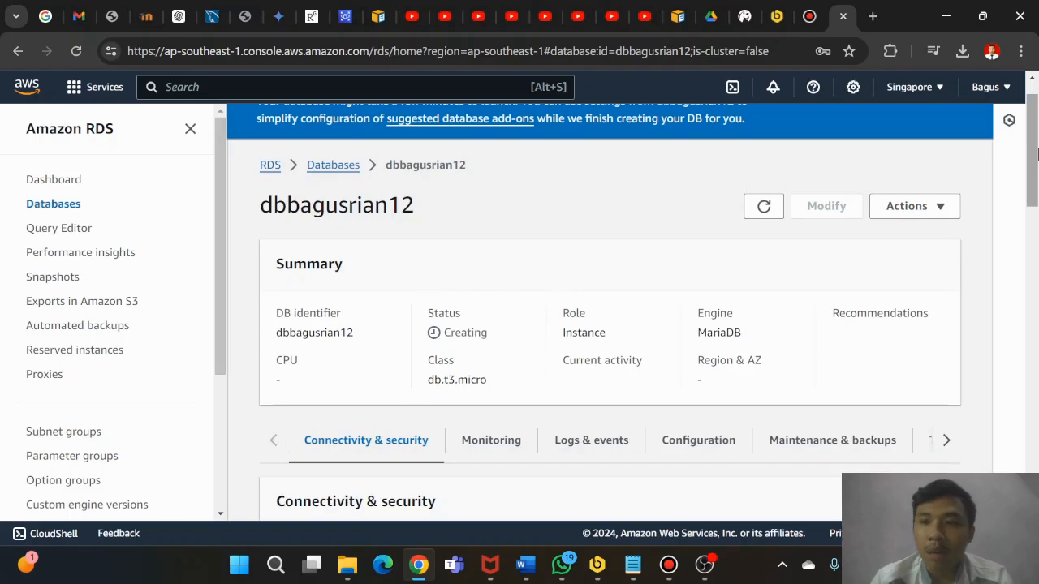
scroll(568, 341, down, 3)
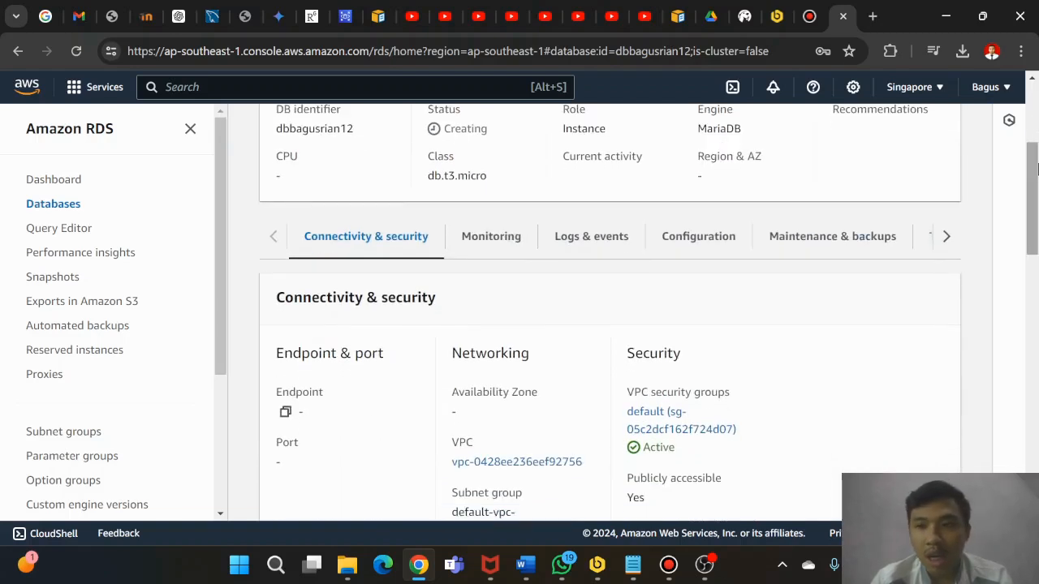
scroll(1036, 122, up, 3)
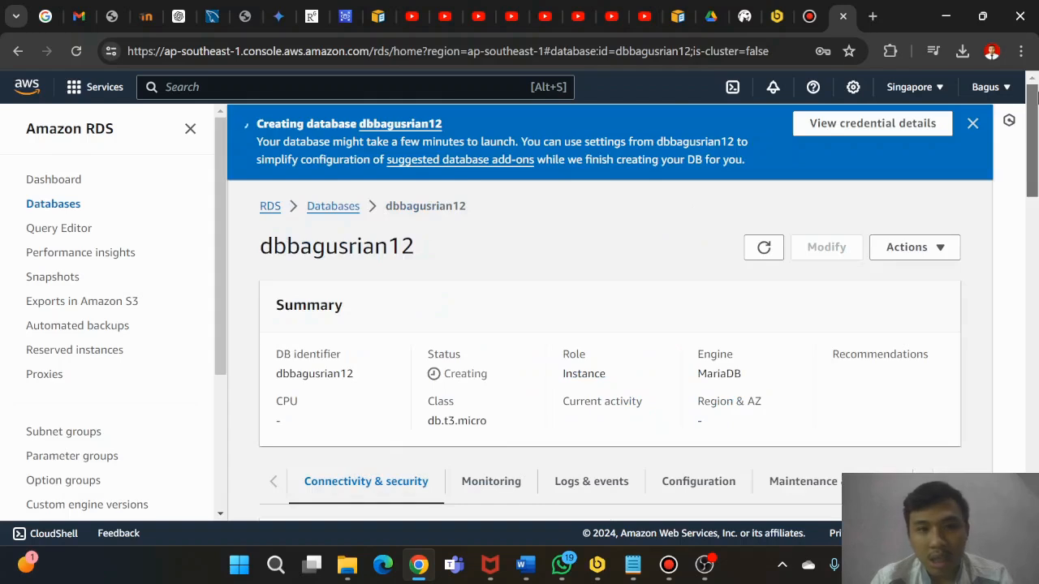
Return to the Databases list, open the dbgus database and examine its summary, endpoint, port and security group rules.
click(333, 206)
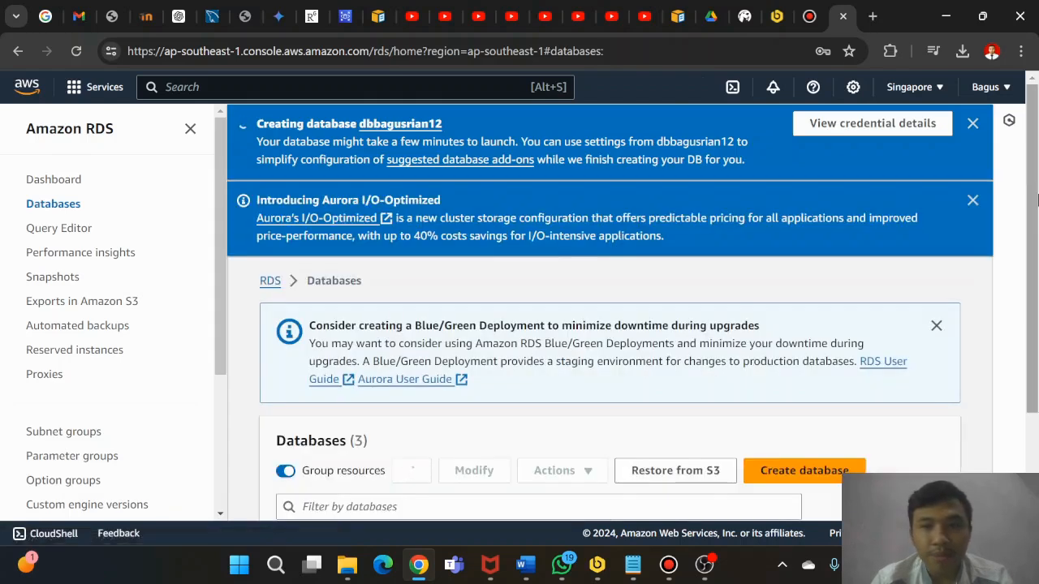
scroll(1032, 244, down, 2)
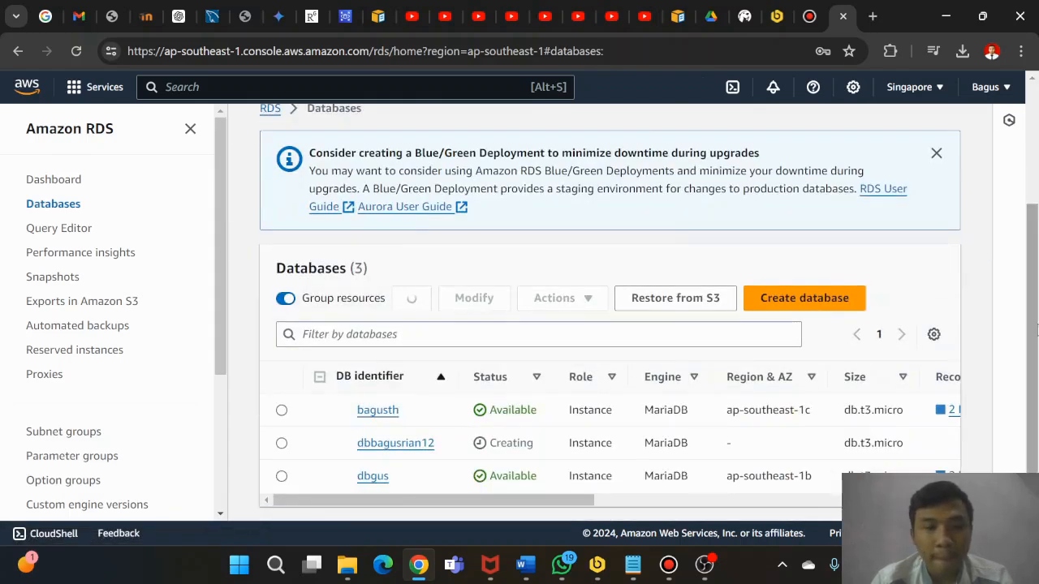
click(372, 477)
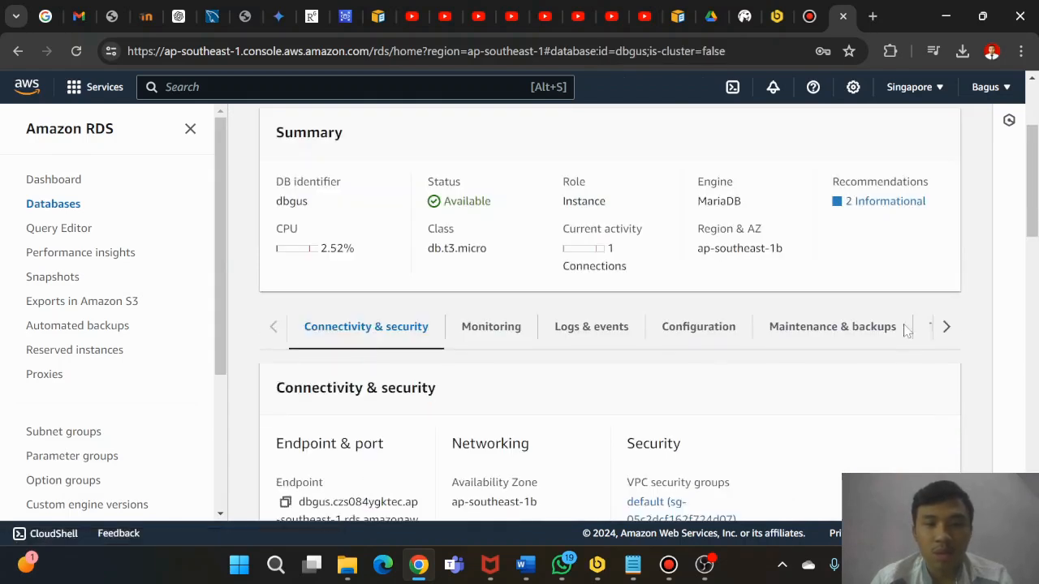
scroll(1036, 143, up, 2)
scroll(1035, 154, down, 2)
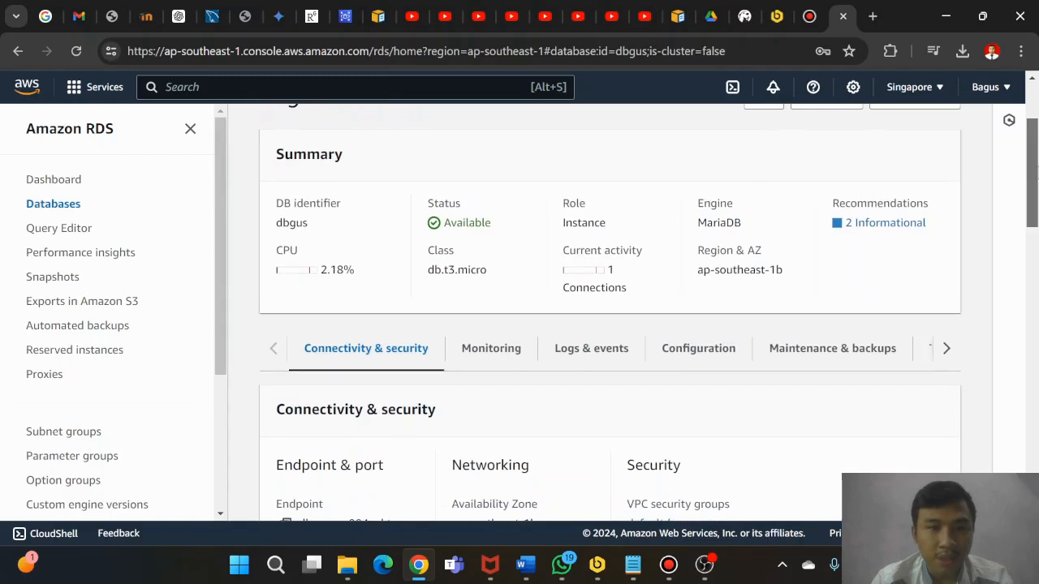
scroll(1032, 163, down, 1)
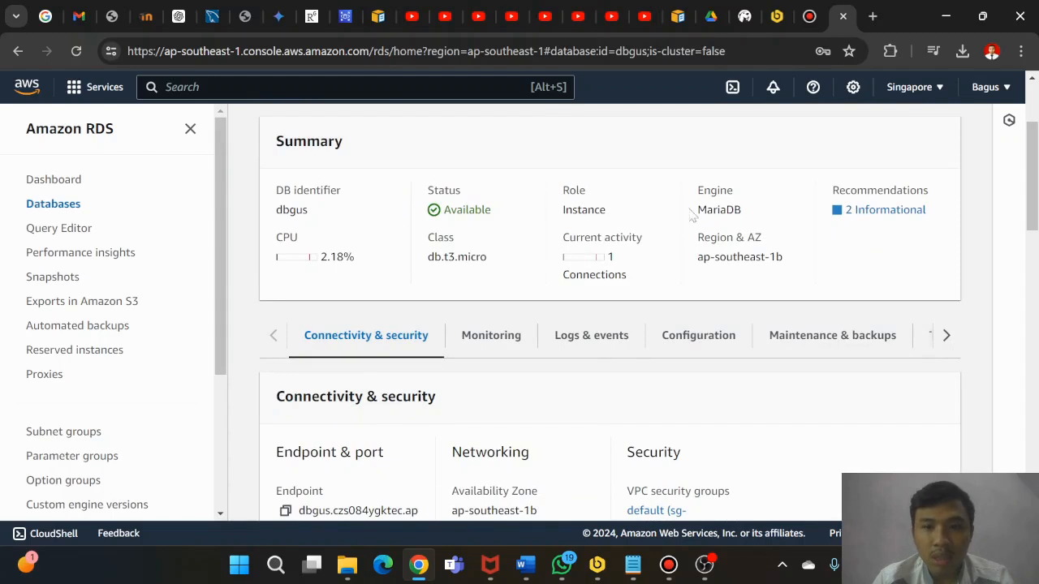
drag(1036, 198, 1037, 254)
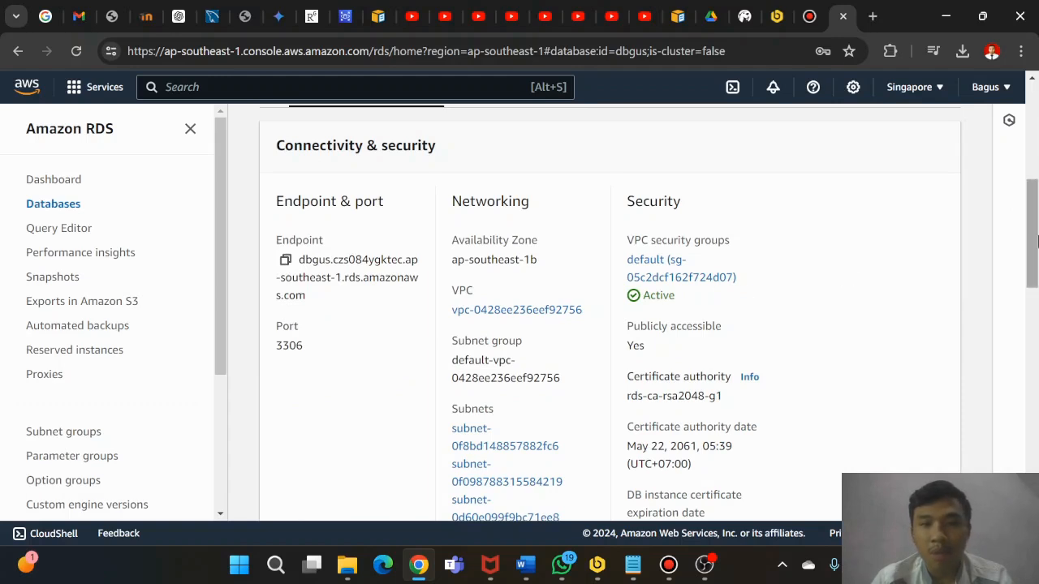
drag(1037, 245, 1037, 467)
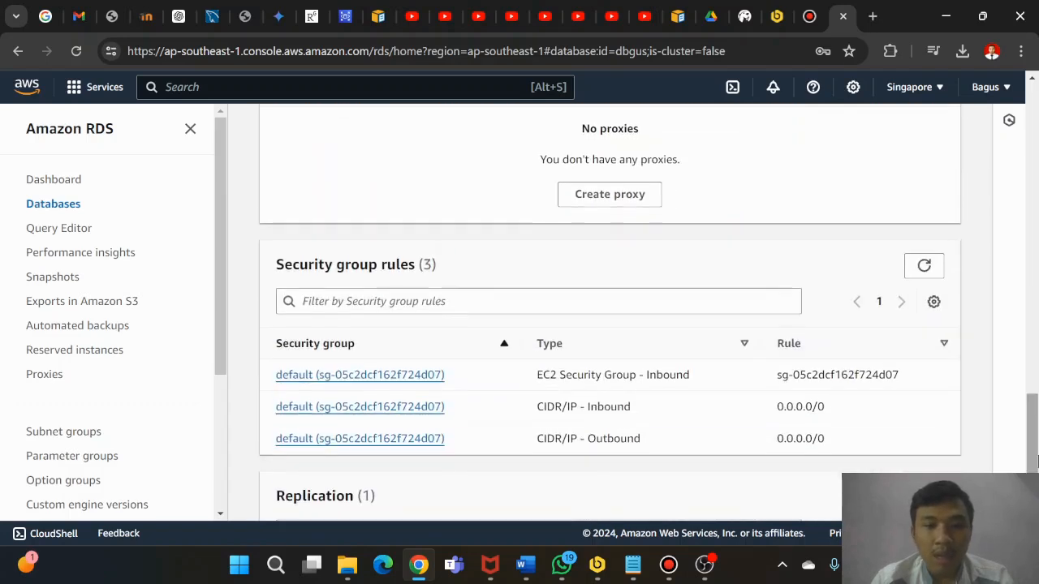
Open the default security group from dbgus's EC2 Security Group - Inbound rule and start editing its inbound rules.
click(381, 377)
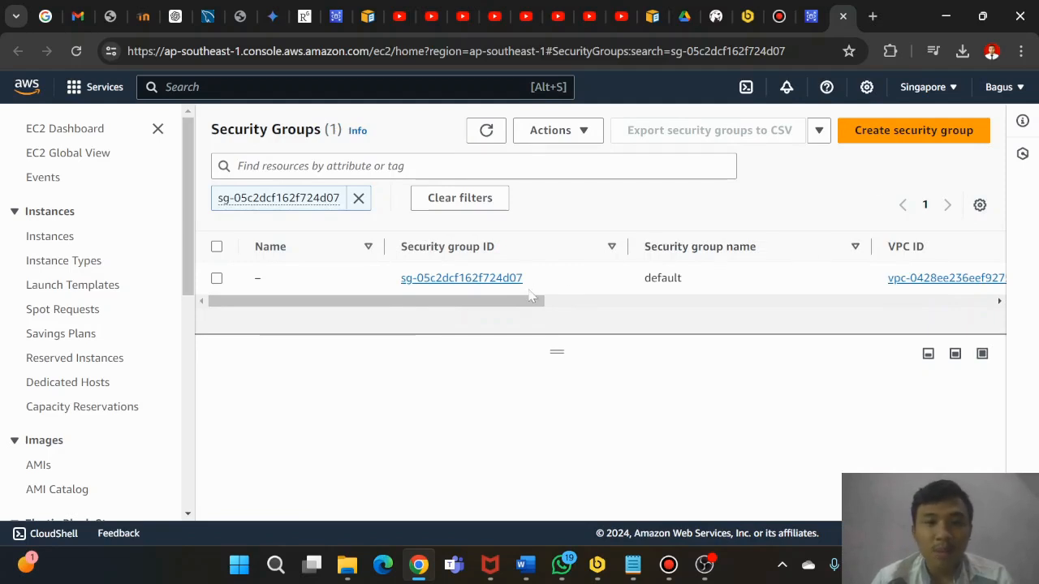
click(491, 277)
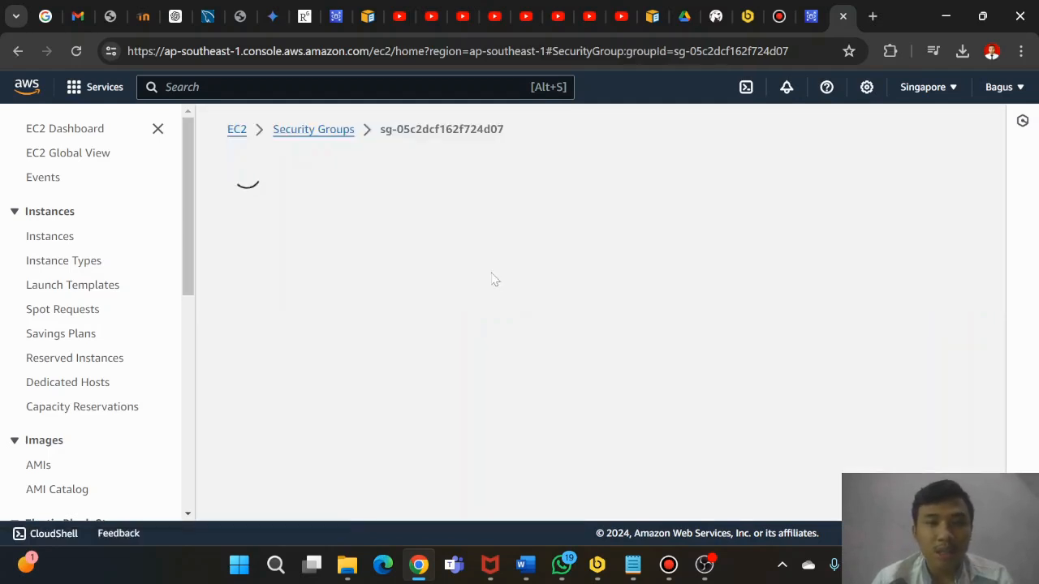
scroll(1037, 434, down, 3)
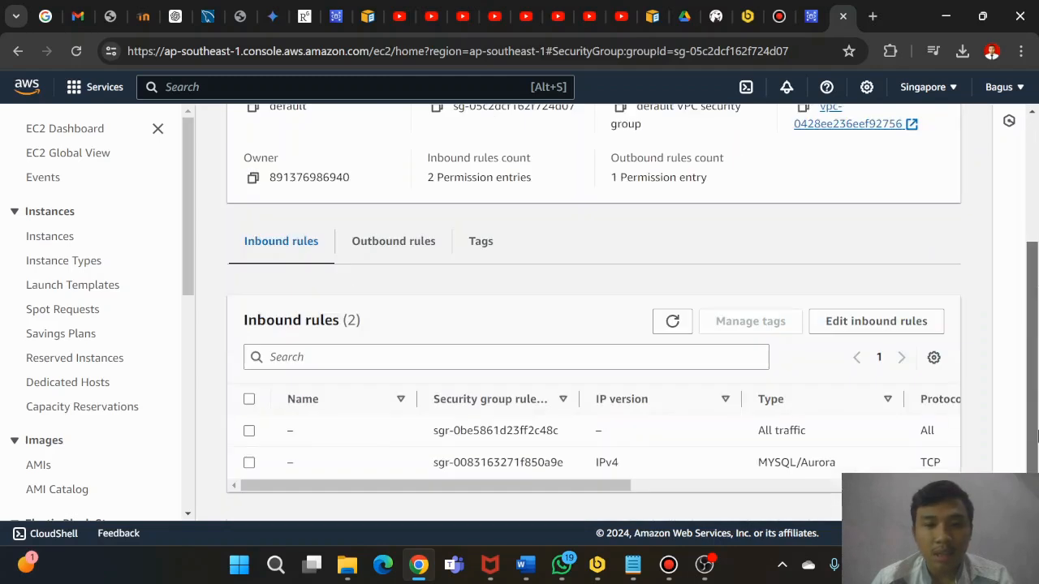
click(868, 325)
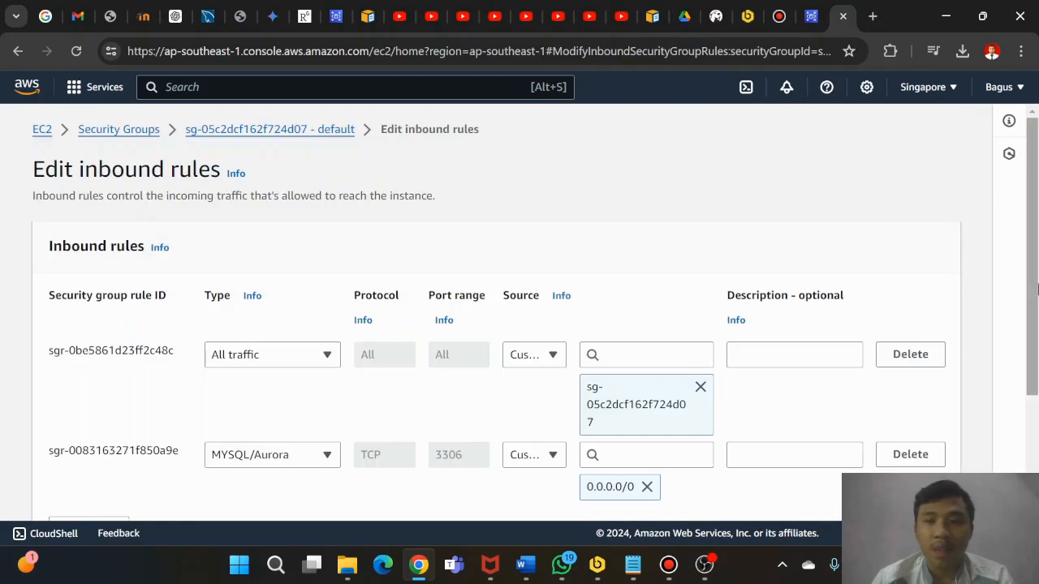
scroll(204, 308, down, 1)
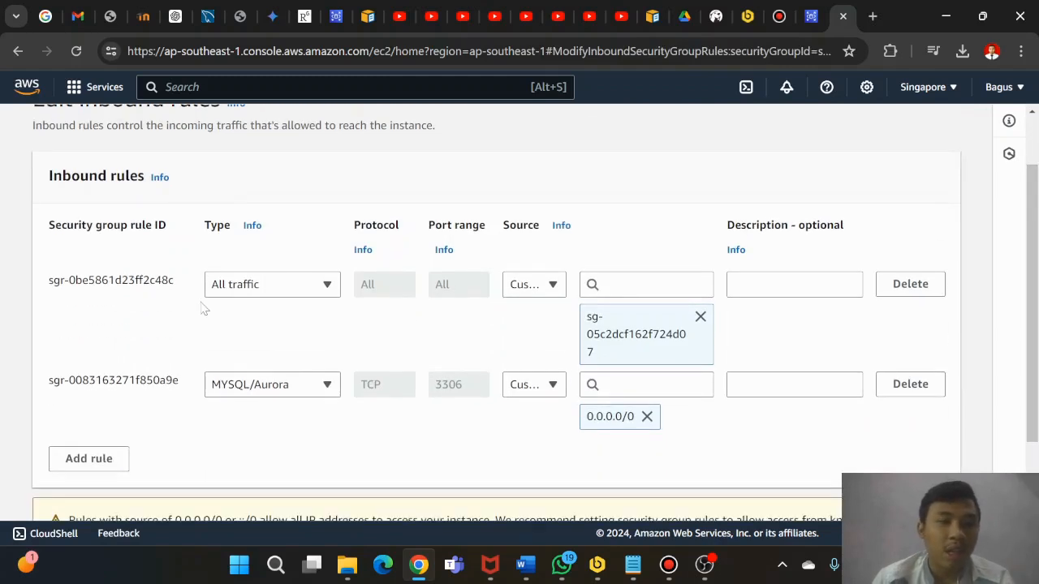
Set the source of the MYSQL/Aurora inbound rule to 192.168.10.1/32.
click(261, 386)
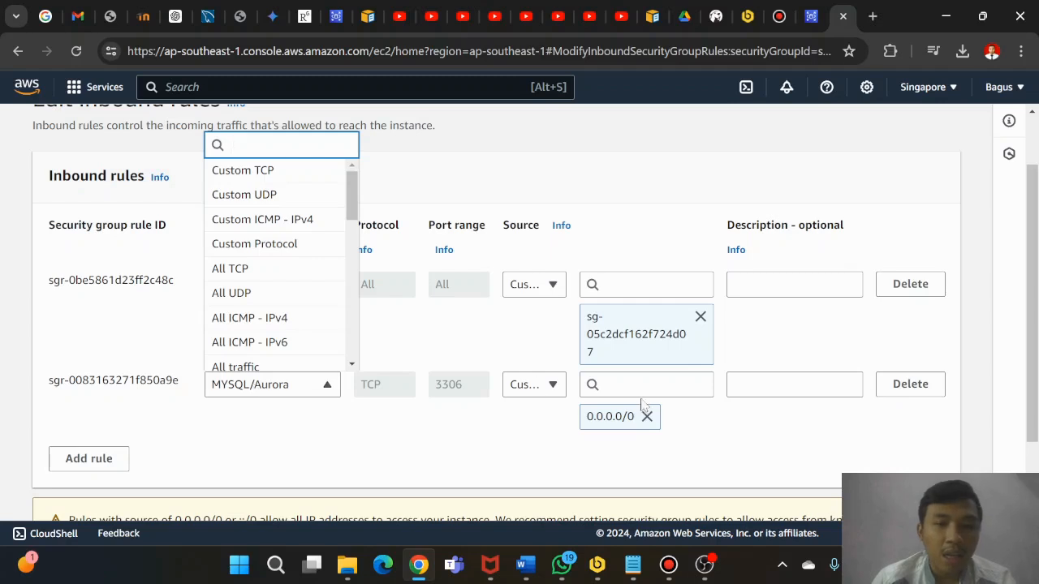
click(629, 375)
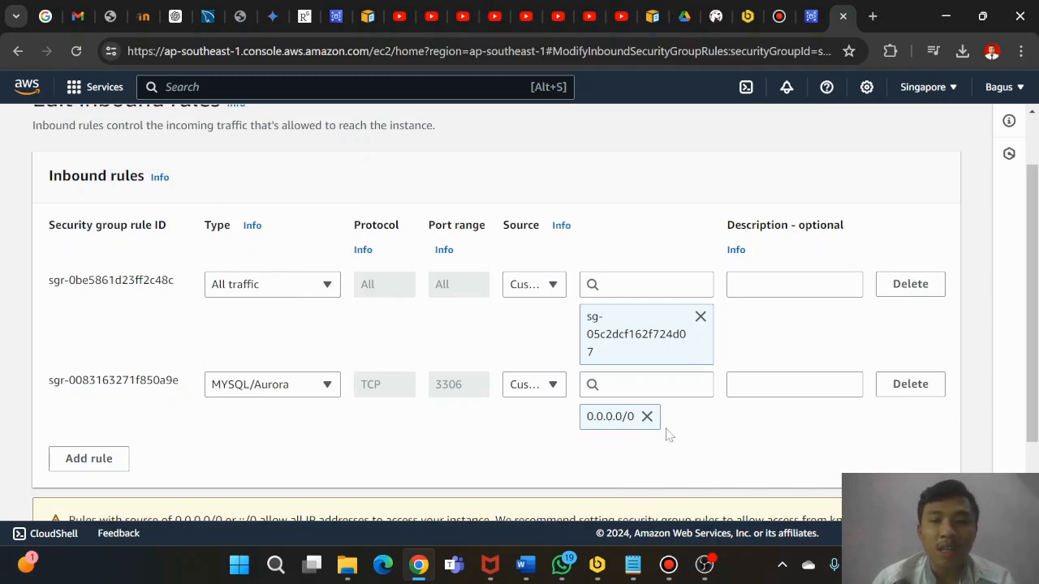
click(646, 384)
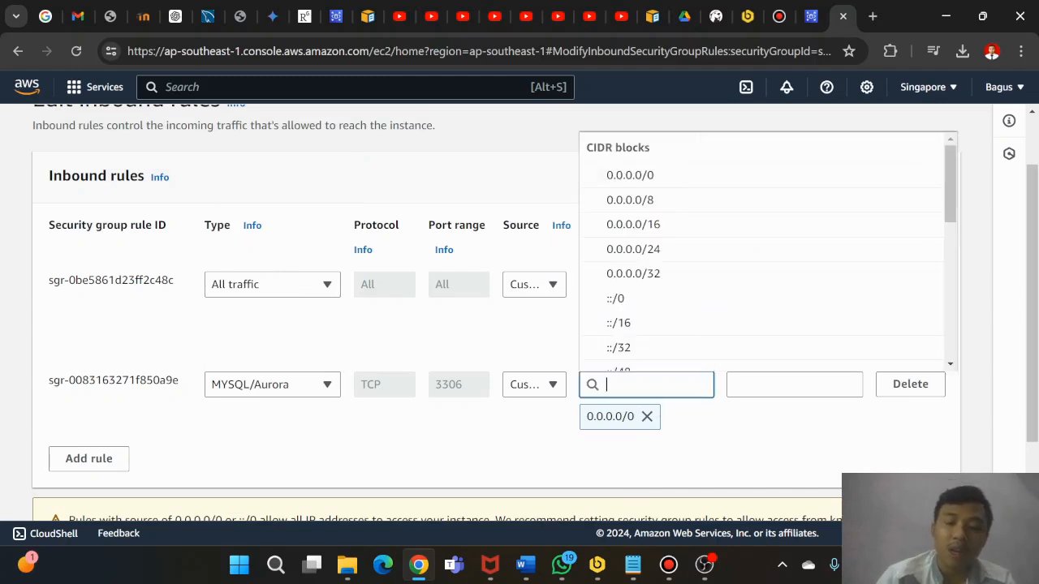
text(192.168.10.1)
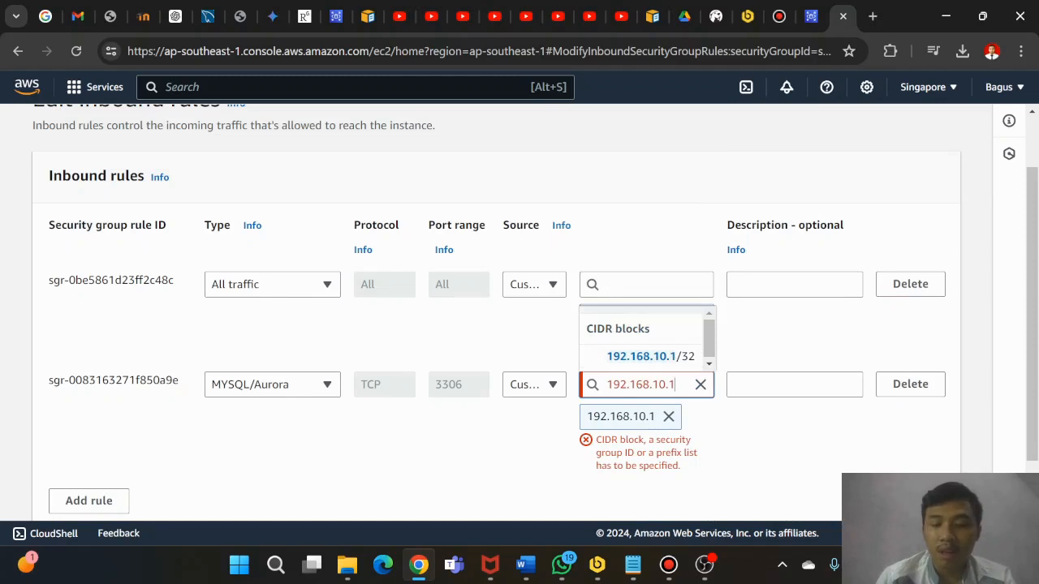
text(/32)
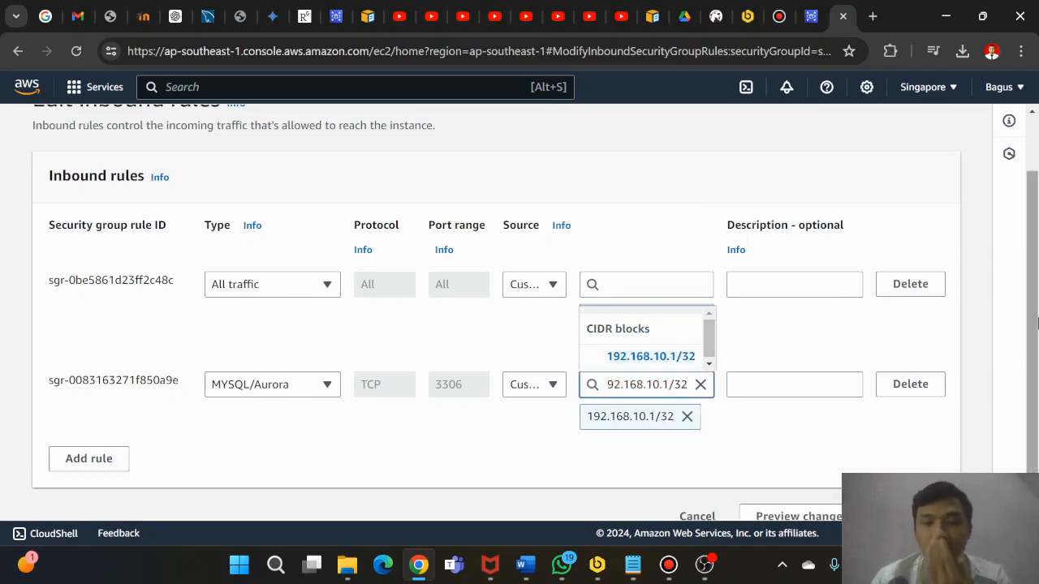
scroll(1036, 317, down, 1)
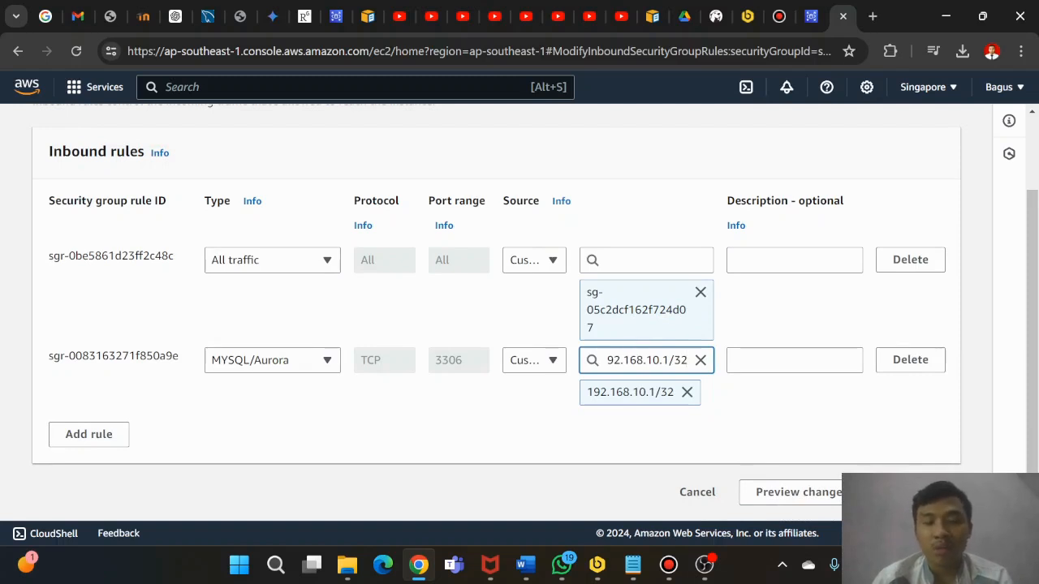
Clear the MYSQL/Aurora inbound rule's source and set it to the CIDR block 0.0.0.0/0.
click(700, 359)
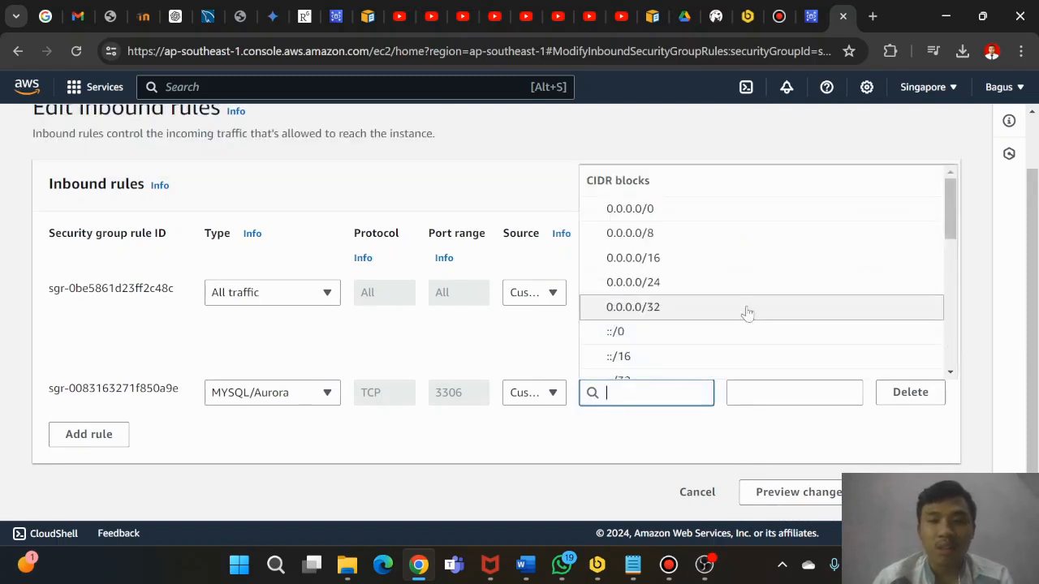
click(685, 428)
drag(596, 443, 629, 394)
click(628, 394)
text(0)
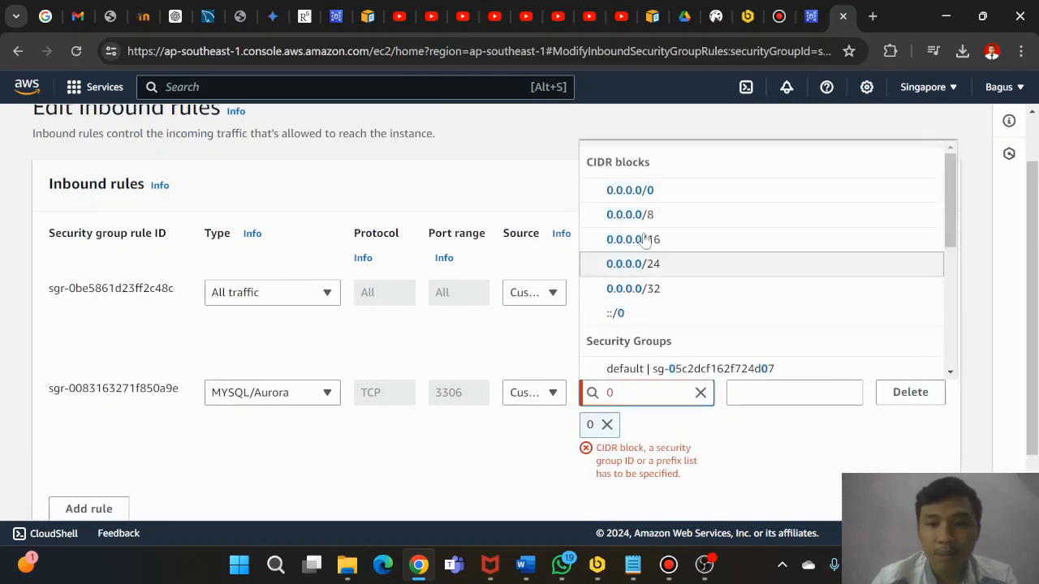
click(634, 200)
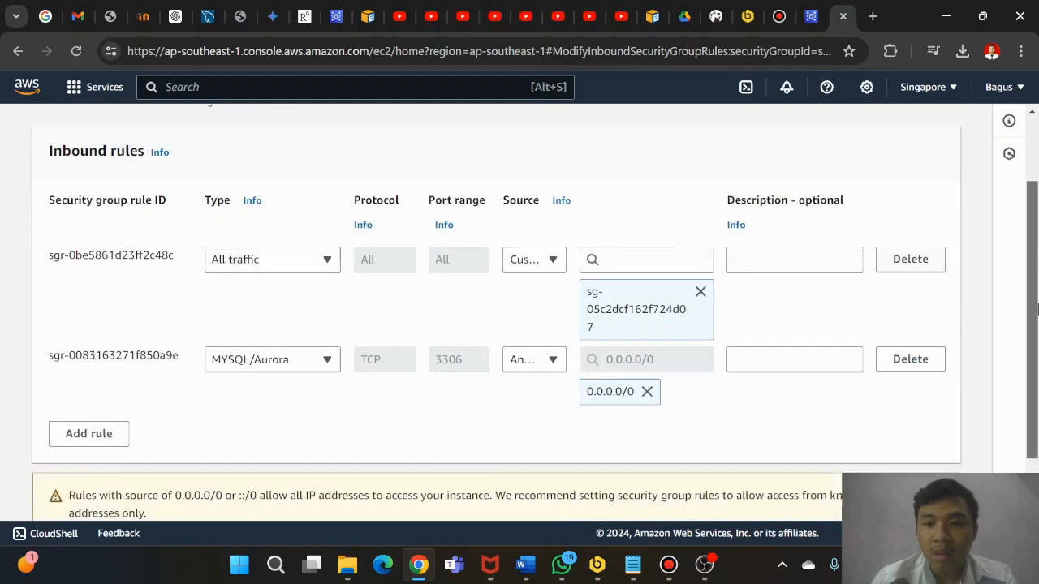
Save the security group's inbound rules and review the All traffic and MYSQL/Aurora entries.
scroll(978, 418, down, 2)
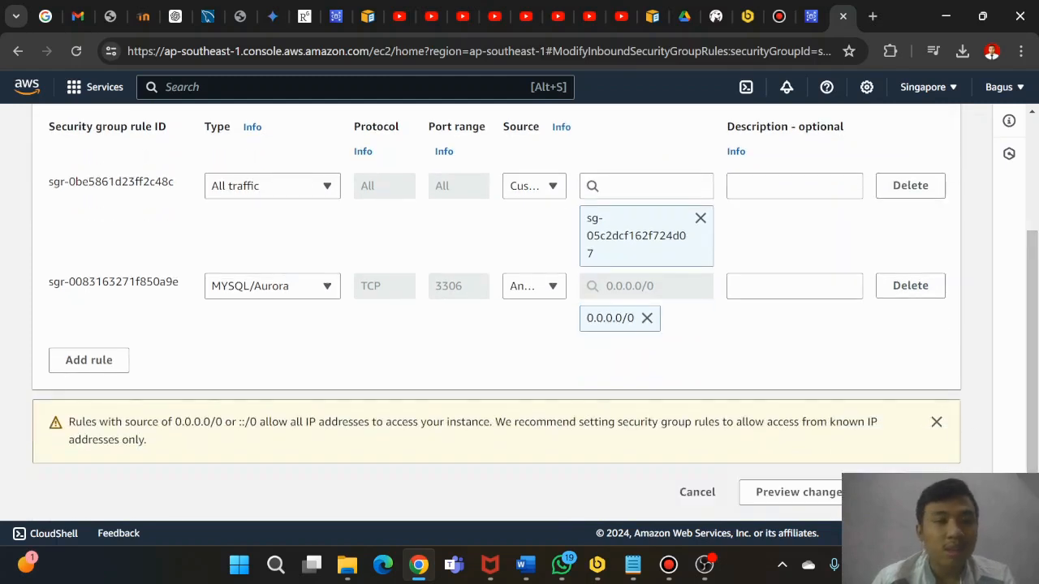
click(915, 493)
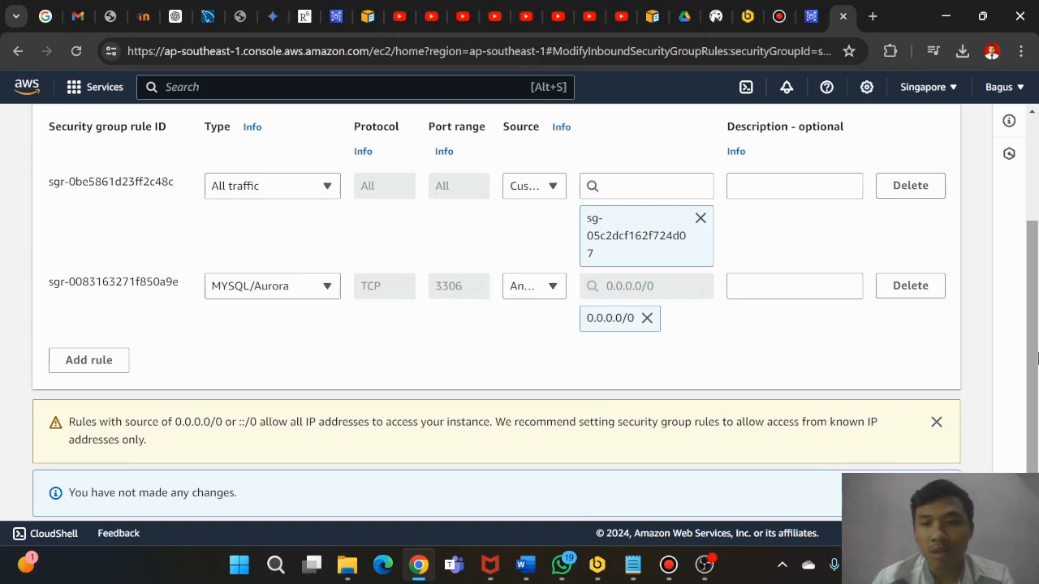
scroll(717, 360, down, 1)
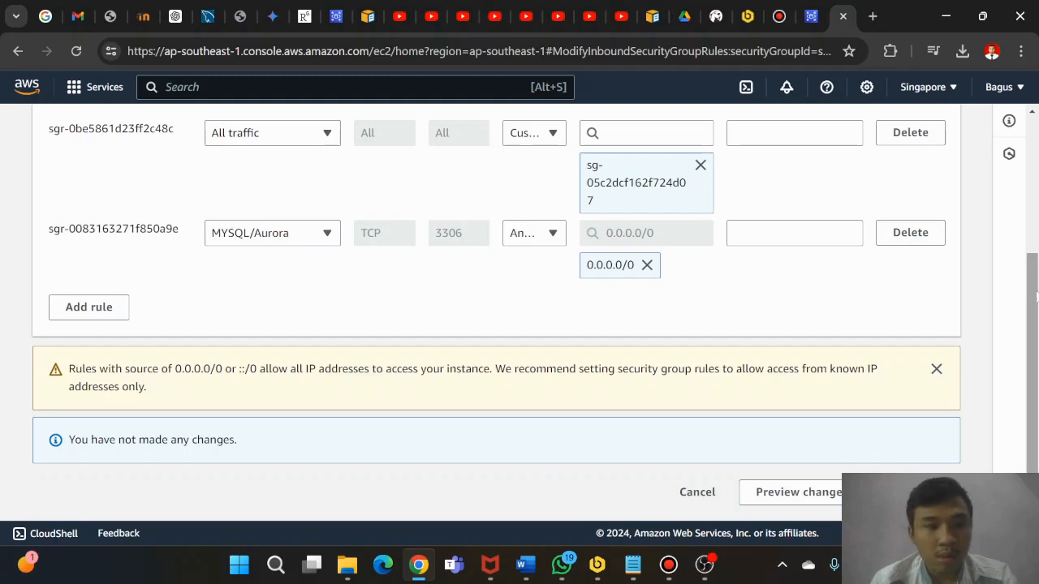
scroll(1034, 298, up, 1)
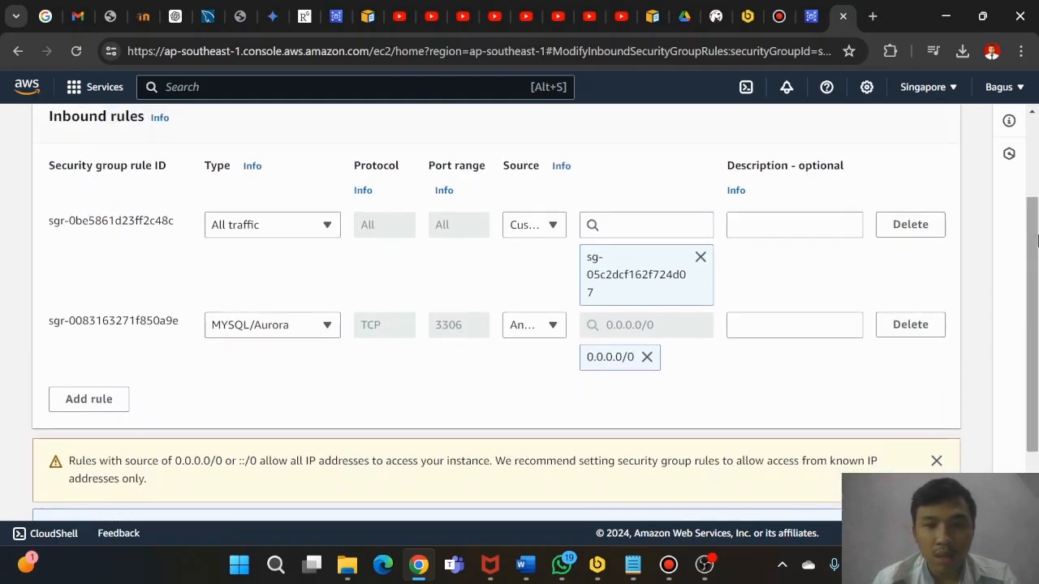
scroll(664, 358, up, 2)
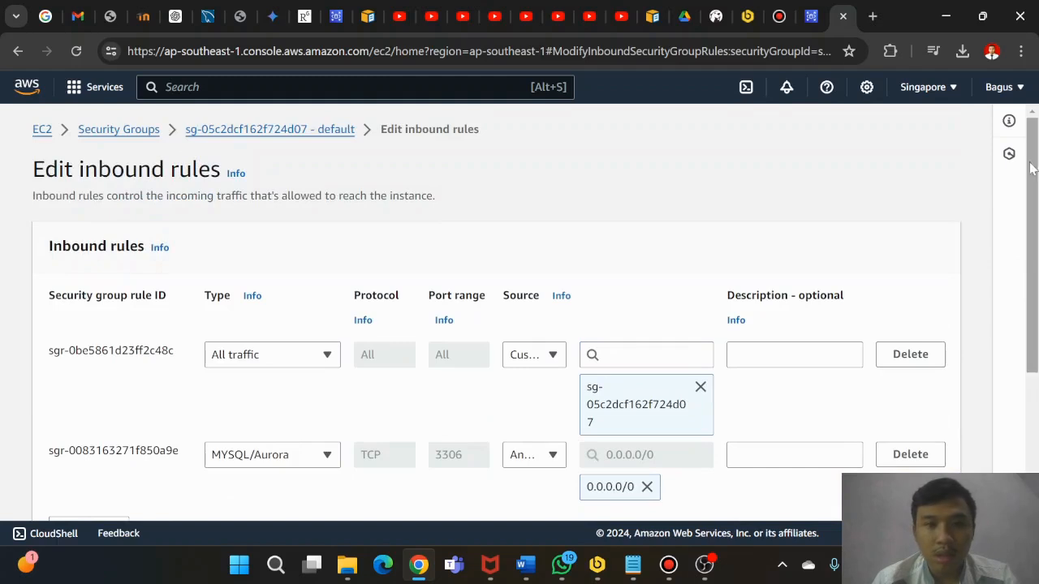
click(39, 132)
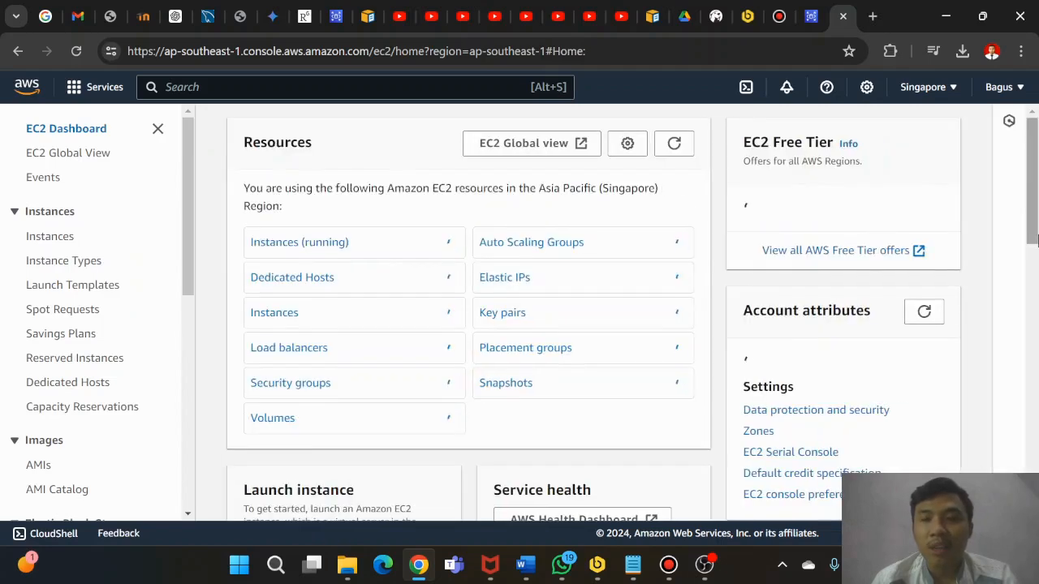
click(268, 253)
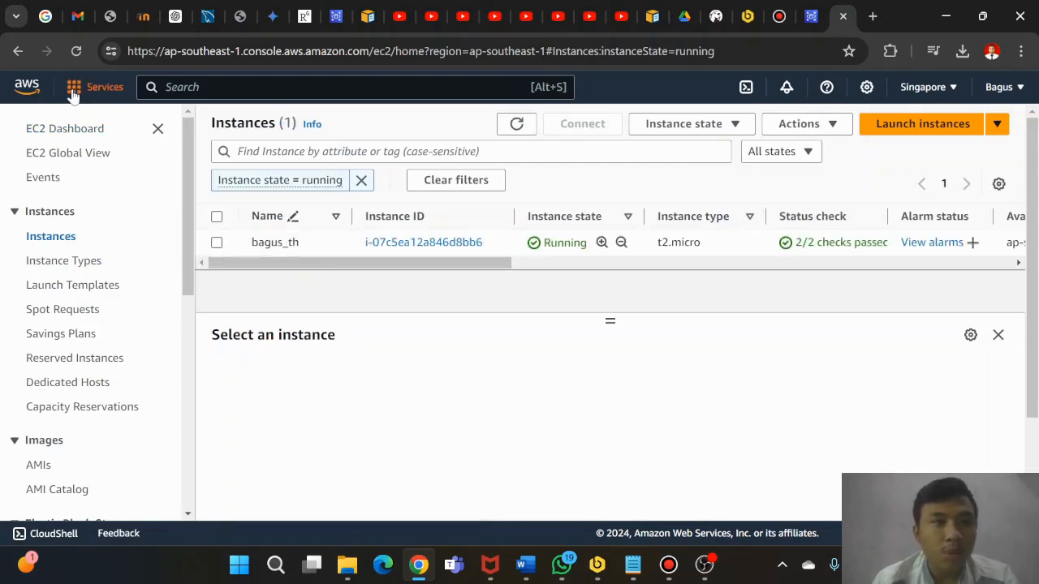
click(19, 52)
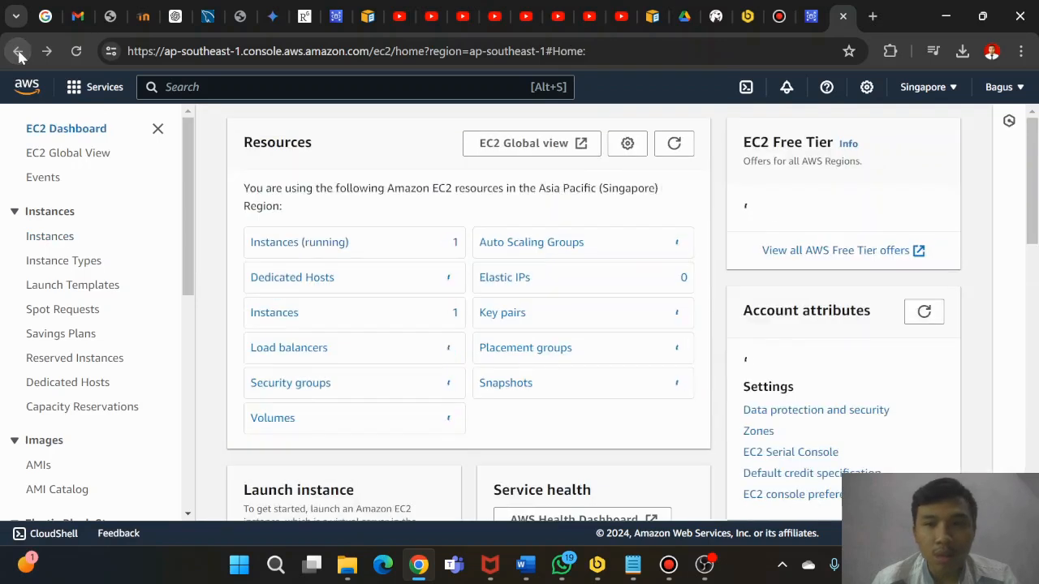
click(19, 52)
click(18, 52)
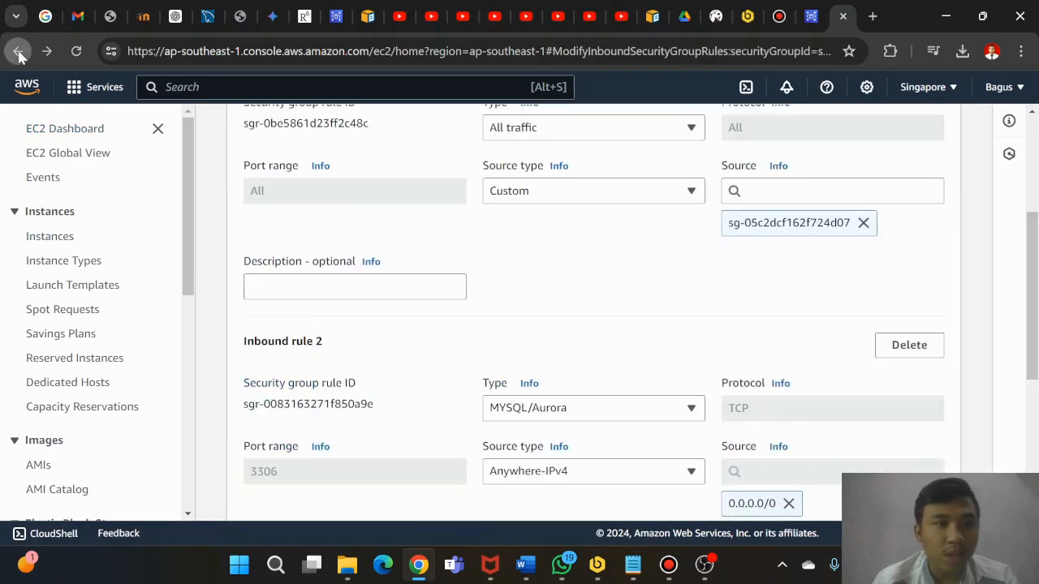
click(19, 52)
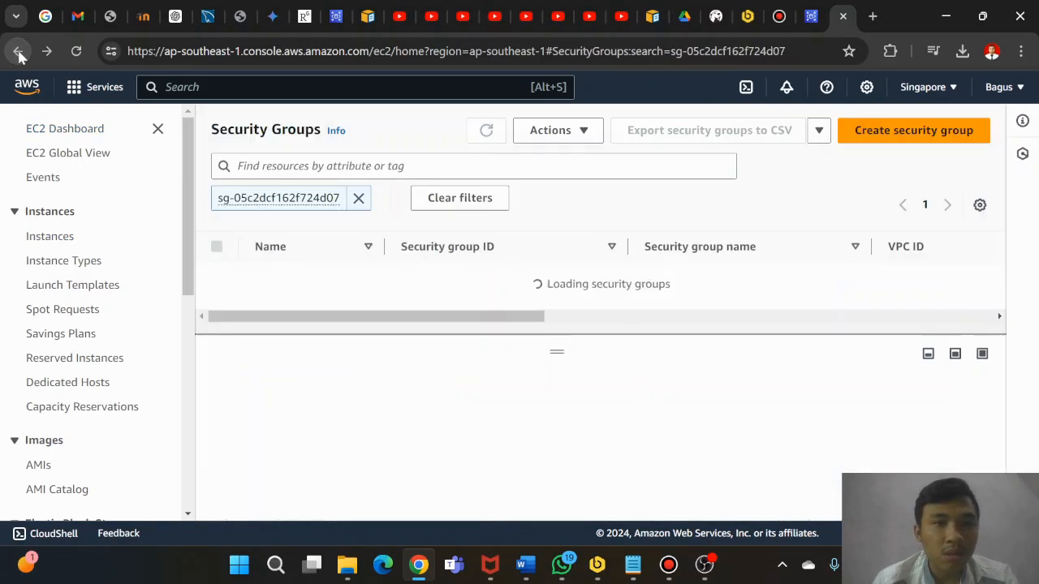
click(19, 56)
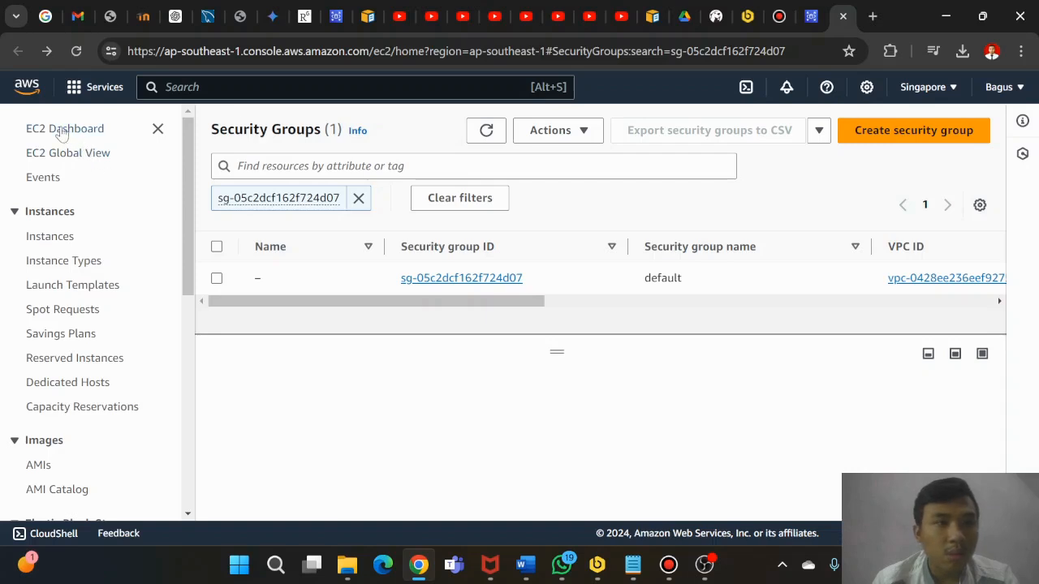
Switch to the RDS service, list its DB instances and open the dbgus database.
click(68, 96)
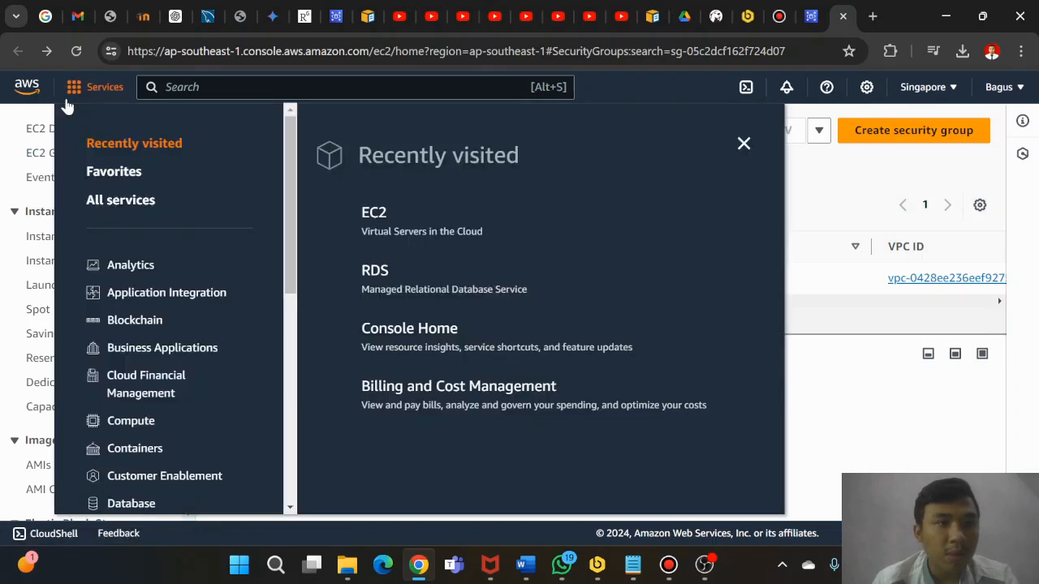
click(425, 293)
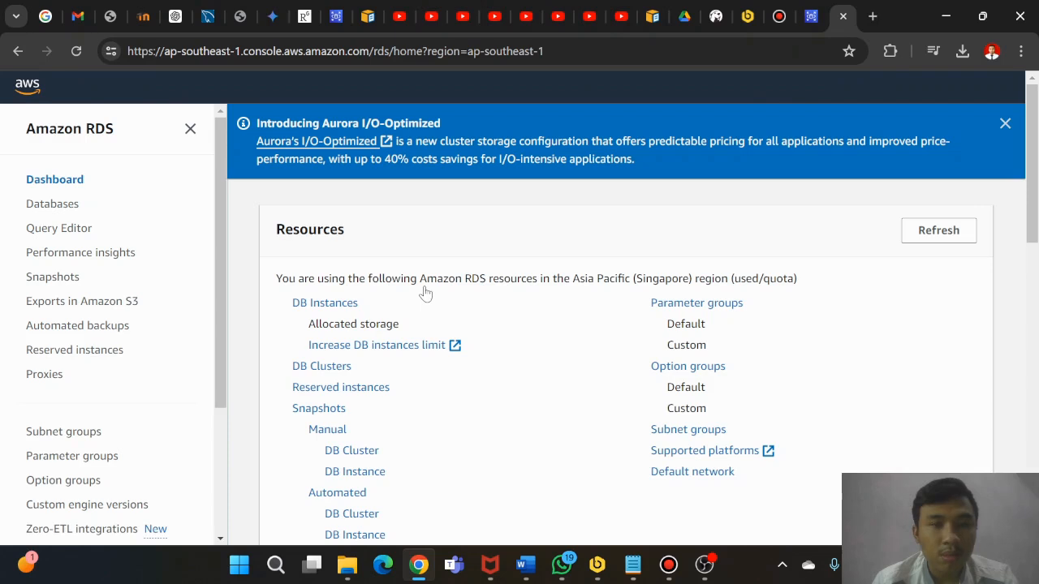
click(332, 305)
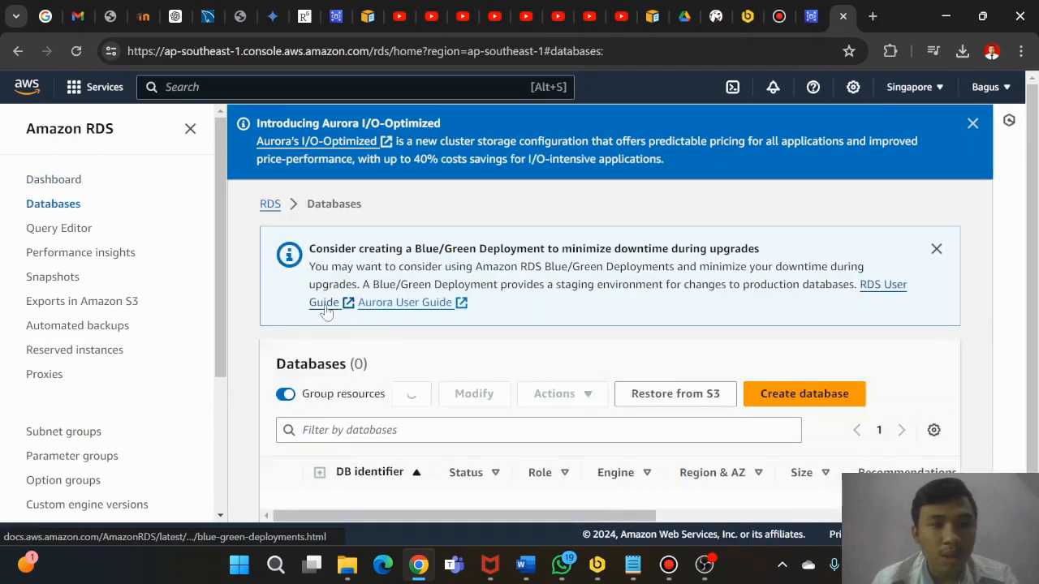
drag(1037, 208, 1037, 318)
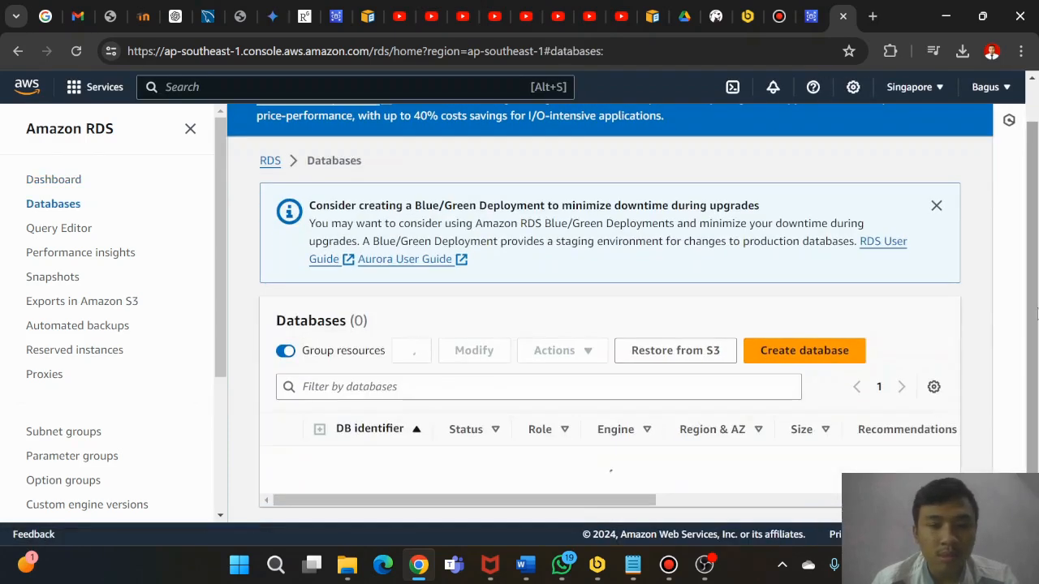
drag(1037, 394, 1038, 406)
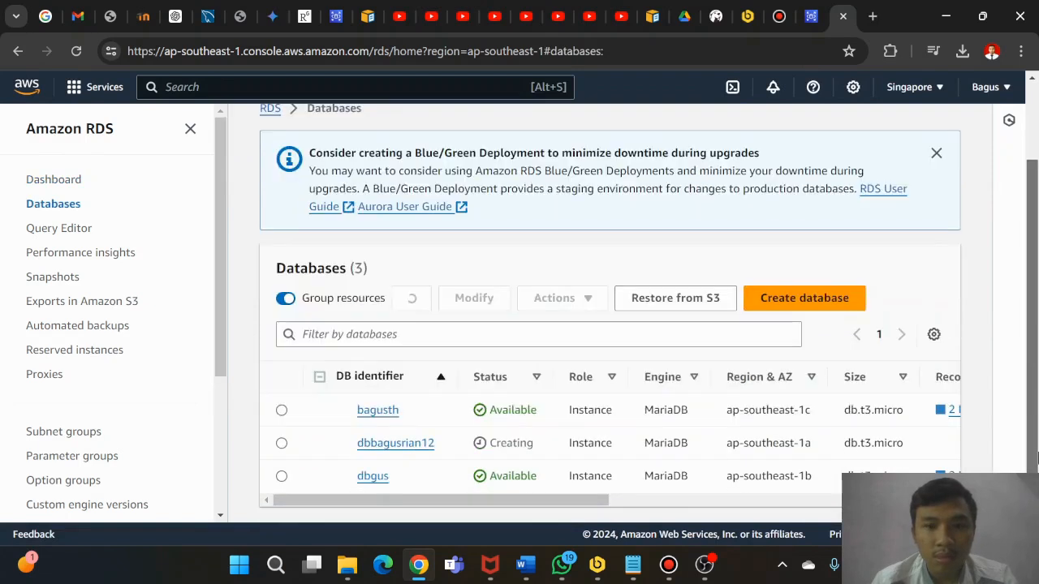
click(367, 477)
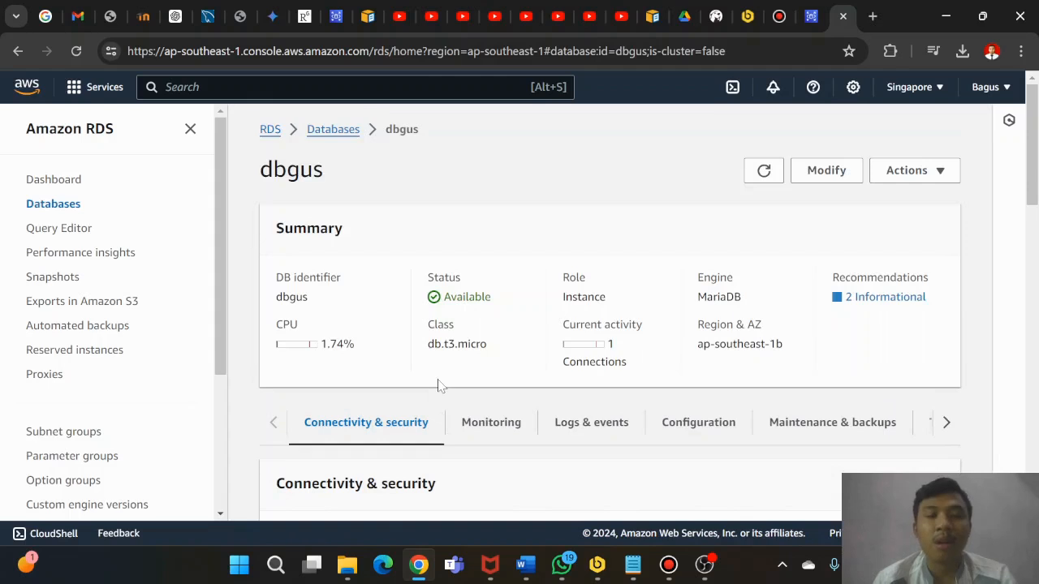
Examine the dbgus database's connectivity details and its CloudWatch monitoring graphs.
drag(1036, 180, 1036, 242)
click(474, 163)
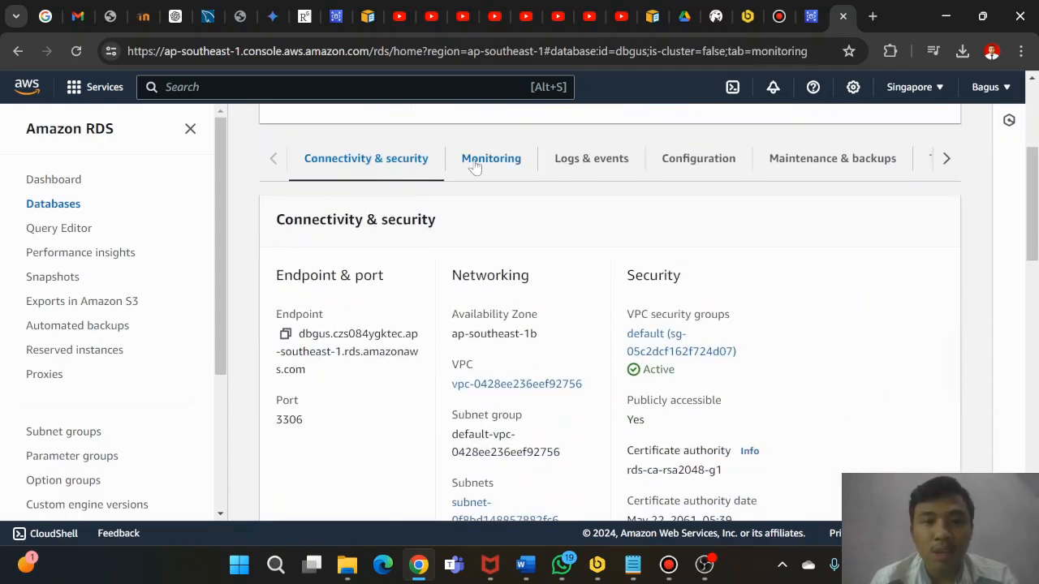
drag(1036, 338, 1036, 340)
scroll(1036, 341, down, 1)
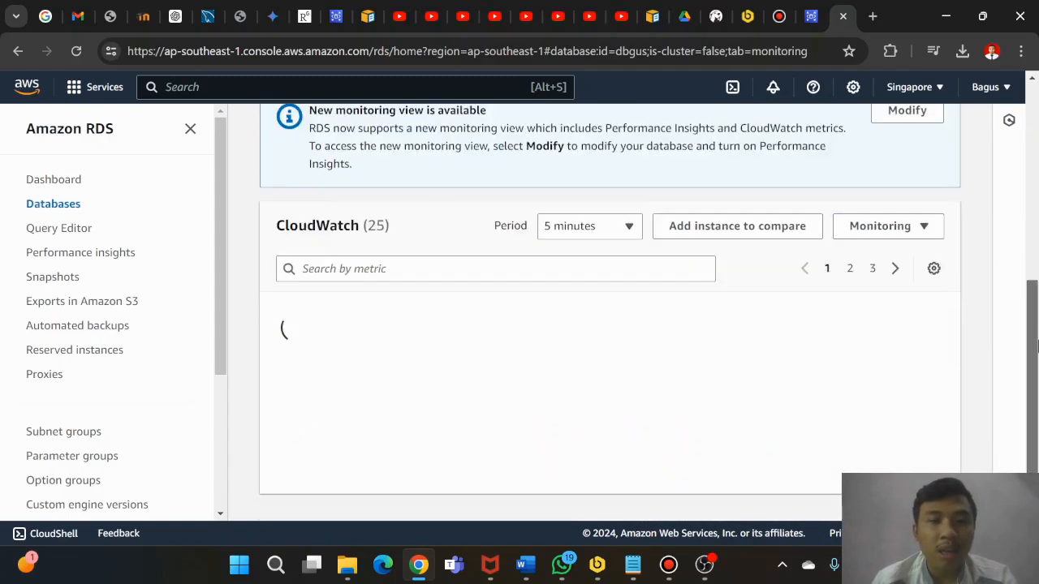
drag(1037, 346, 1036, 412)
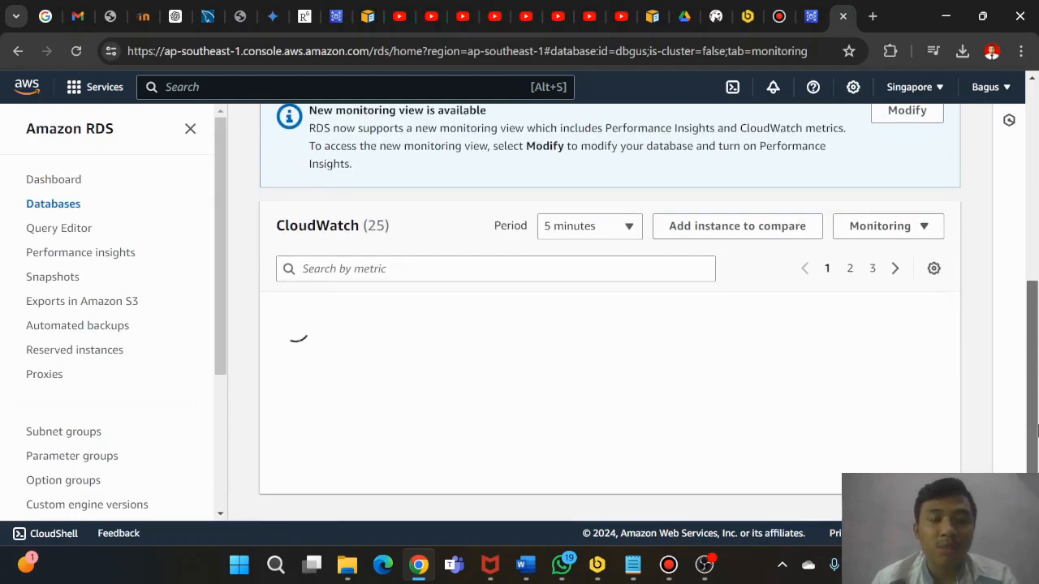
click(1036, 430)
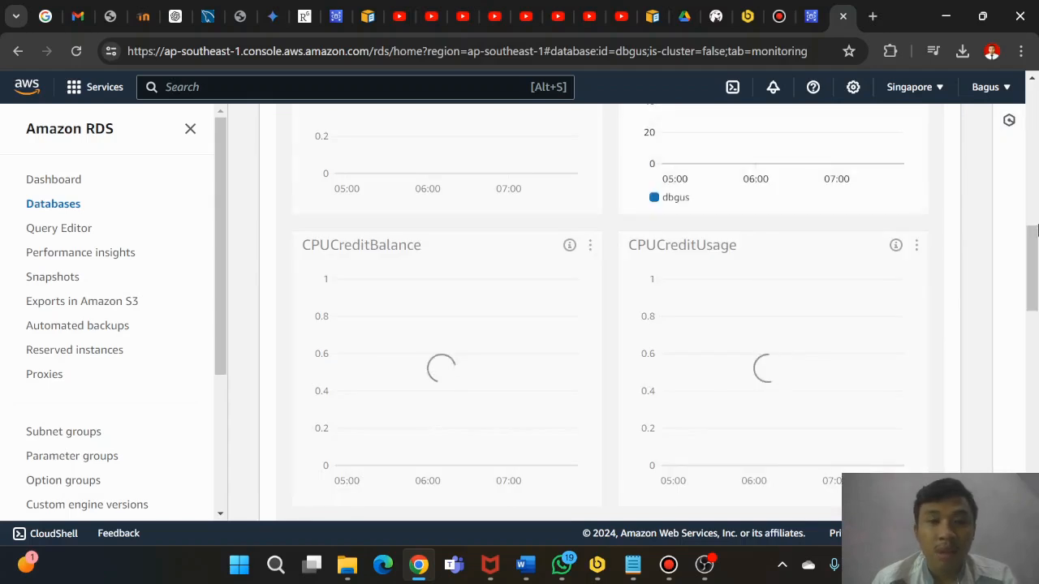
click(1036, 223)
drag(1036, 223, 1029, 73)
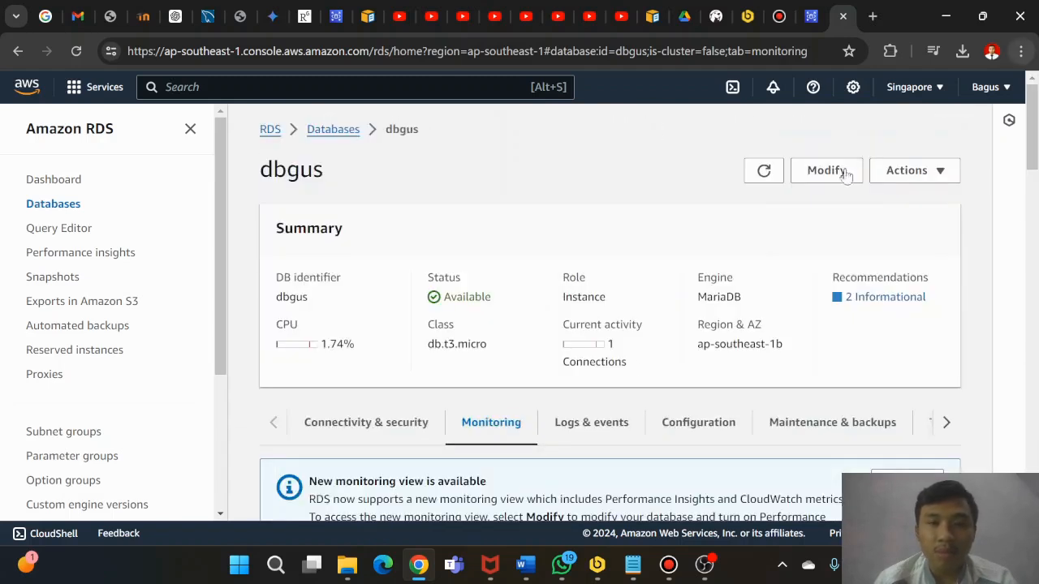
Review the CloudWatch alarms and recent events in the dbgus database's logs and events.
click(594, 423)
scroll(1037, 317, down, 2)
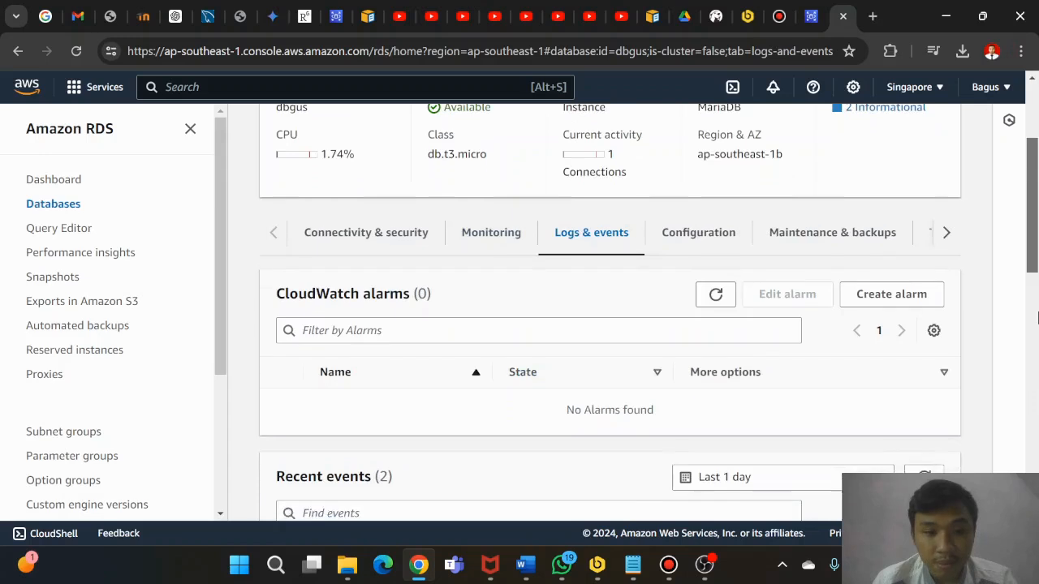
scroll(1037, 316, down, 5)
scroll(1037, 316, up, 7)
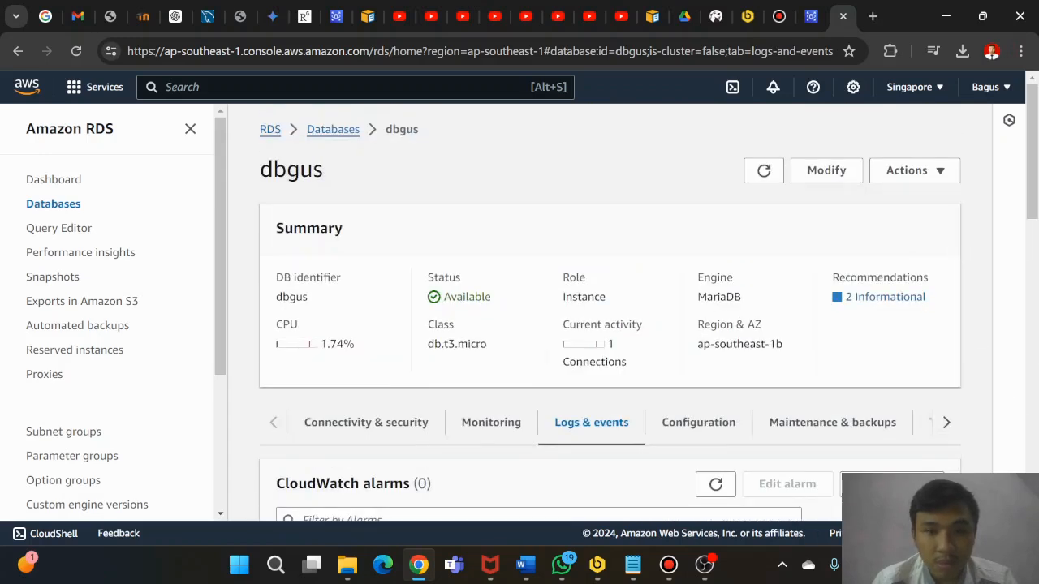
Examine the dbgus instance configuration, including its engine version, instance class, availability and storage settings.
click(696, 423)
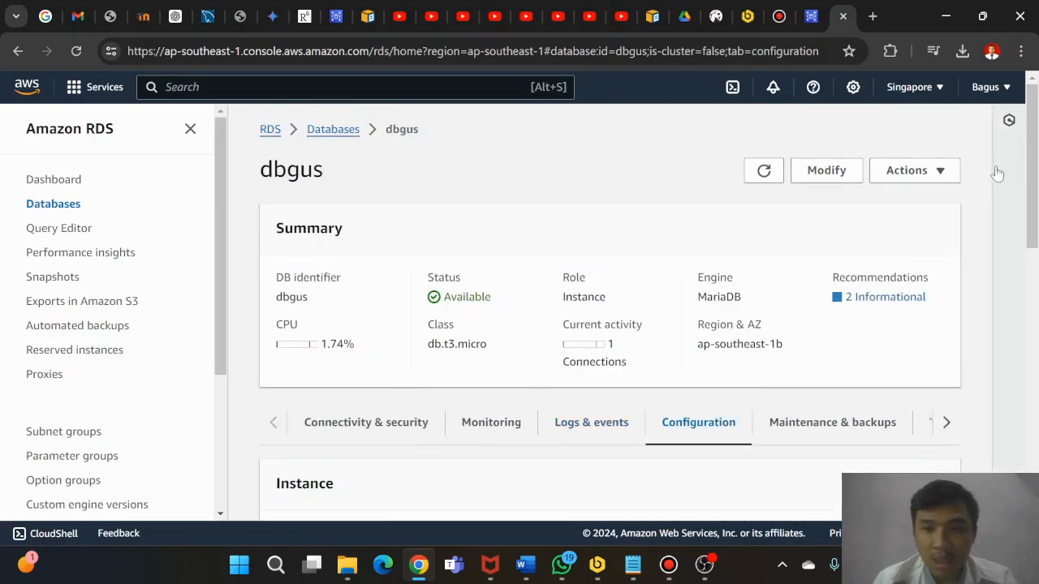
scroll(1035, 290, down, 3)
drag(1035, 289, 1037, 366)
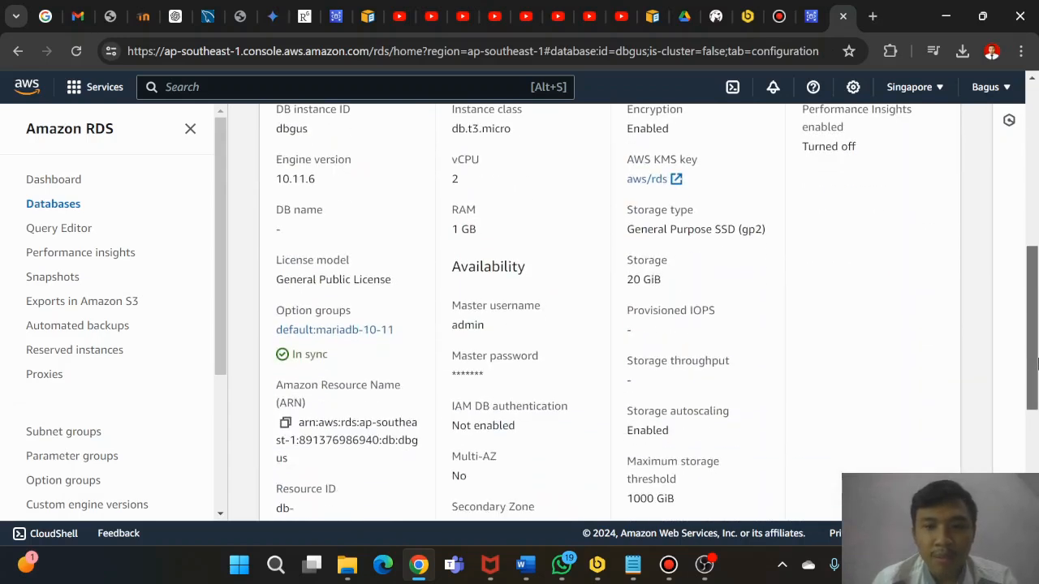
drag(1036, 365, 1032, 336)
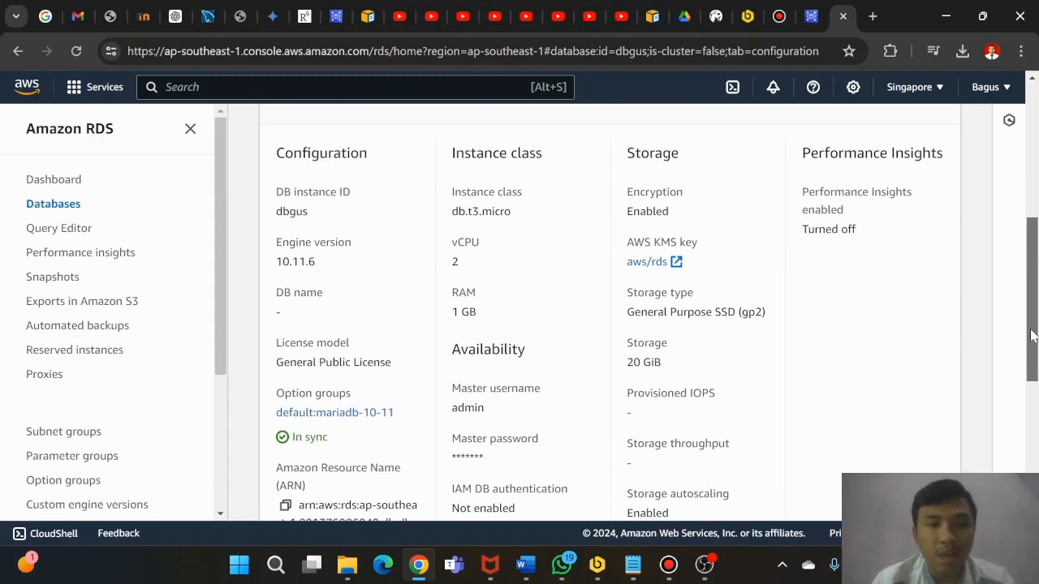
drag(1032, 335, 1036, 246)
click(946, 242)
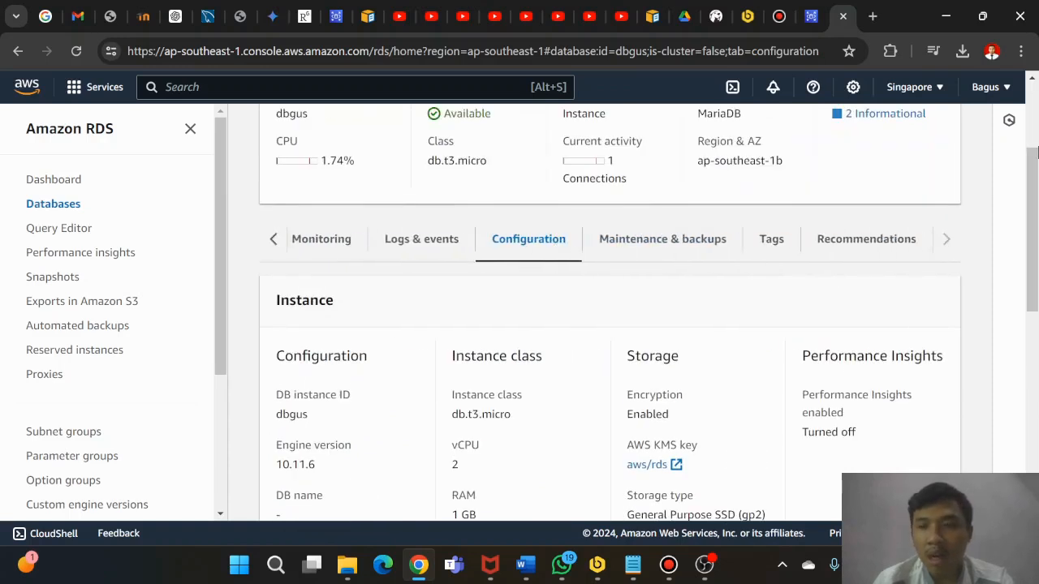
drag(1037, 177, 1036, 119)
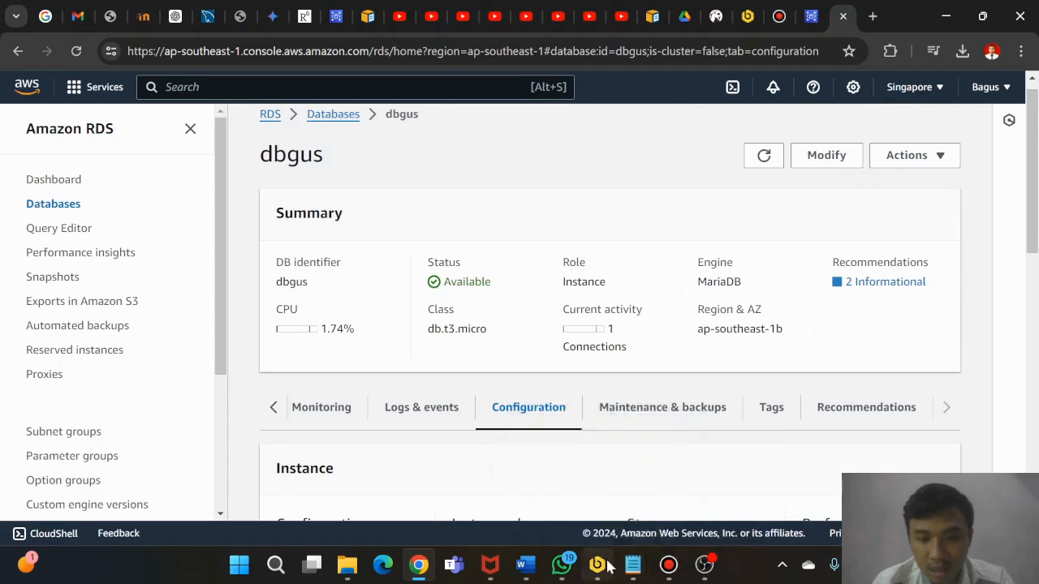
Switch to the Beekeeper Studio window connected to dbgus and close it.
mouse_move(609, 566)
click(603, 495)
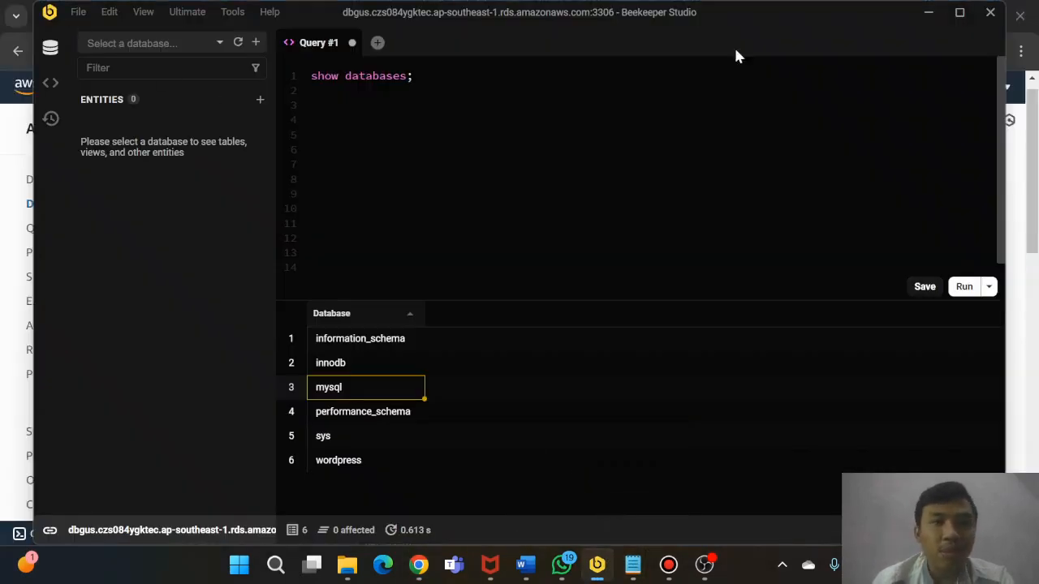
click(983, 19)
key(super)
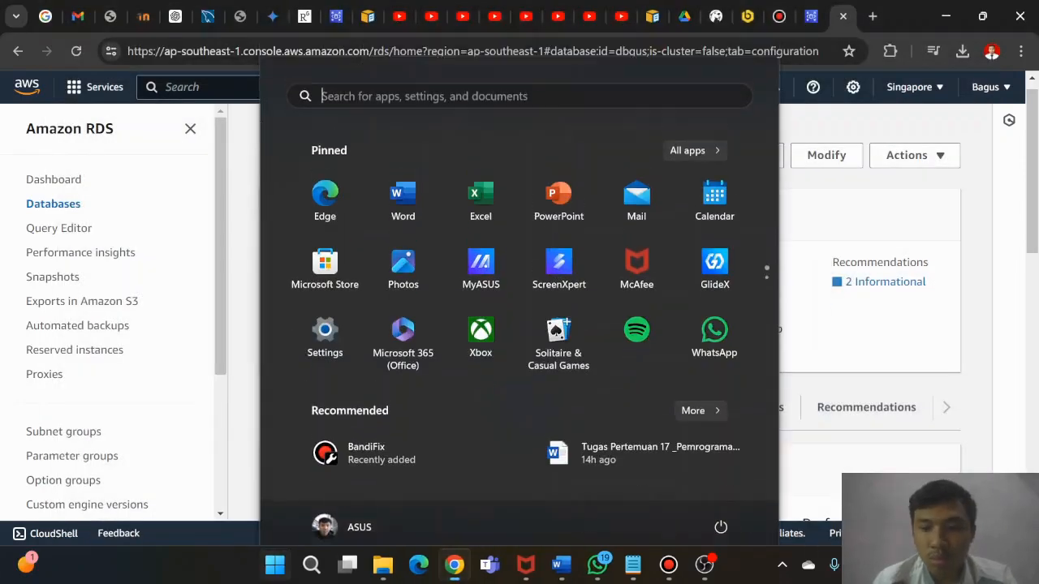
key(Escape)
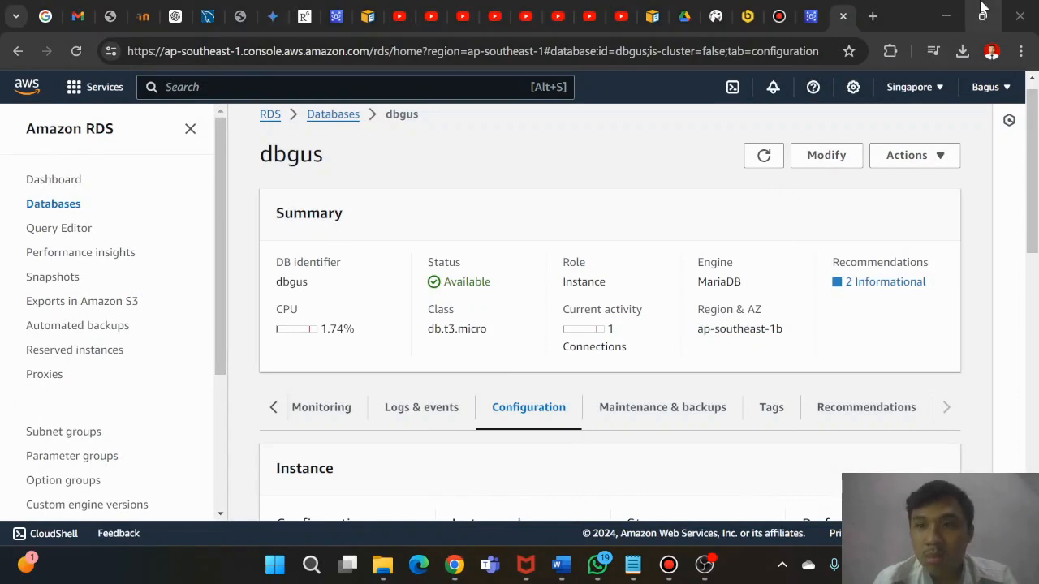
Show the Beekeeper Studio download page in the browser and launch the installed Beekeeper Studio Ultimate app.
click(749, 12)
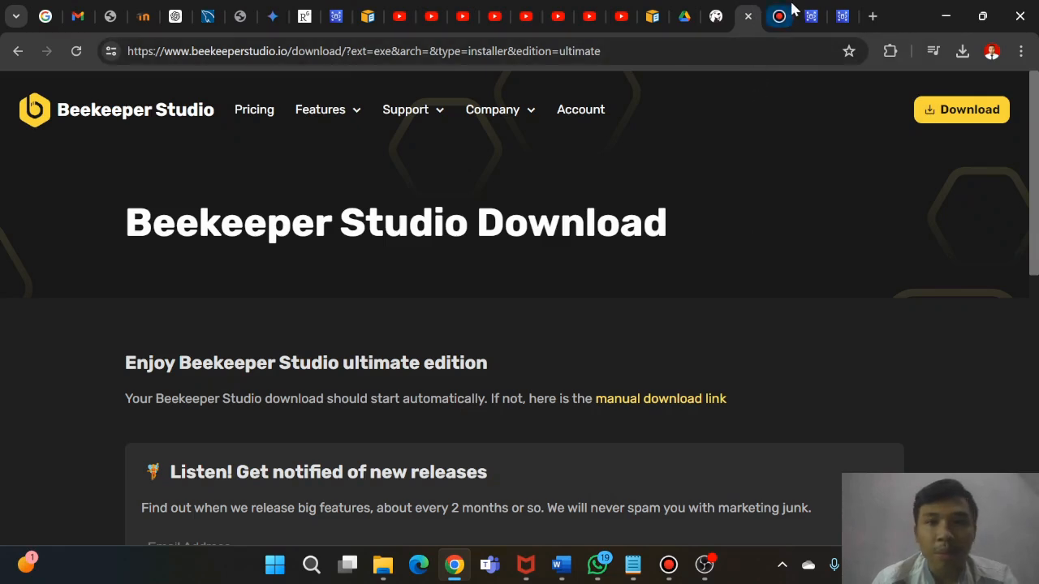
key(super)
text(bee)
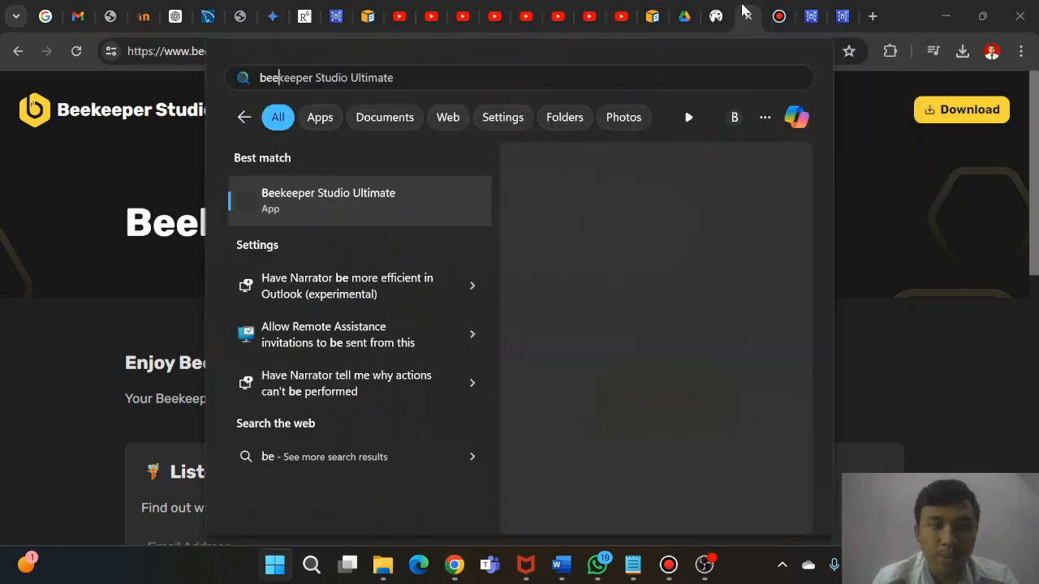
key(Return)
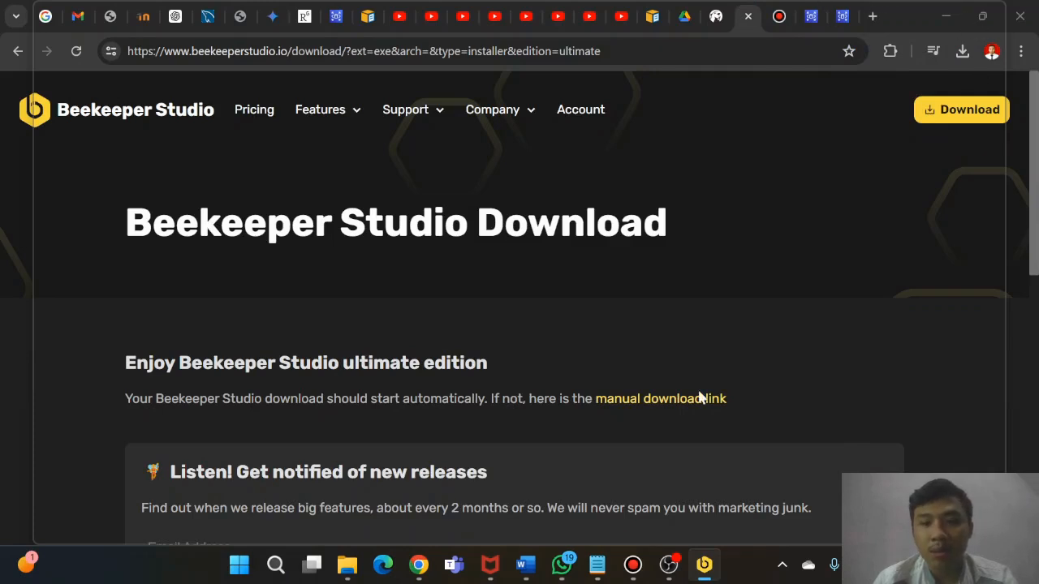
Switch to Beekeeper Studio, choose MariaDB as the new connection's type, and dismiss the notifications covering the form.
key(alt+Tab)
key(alt+Tab)
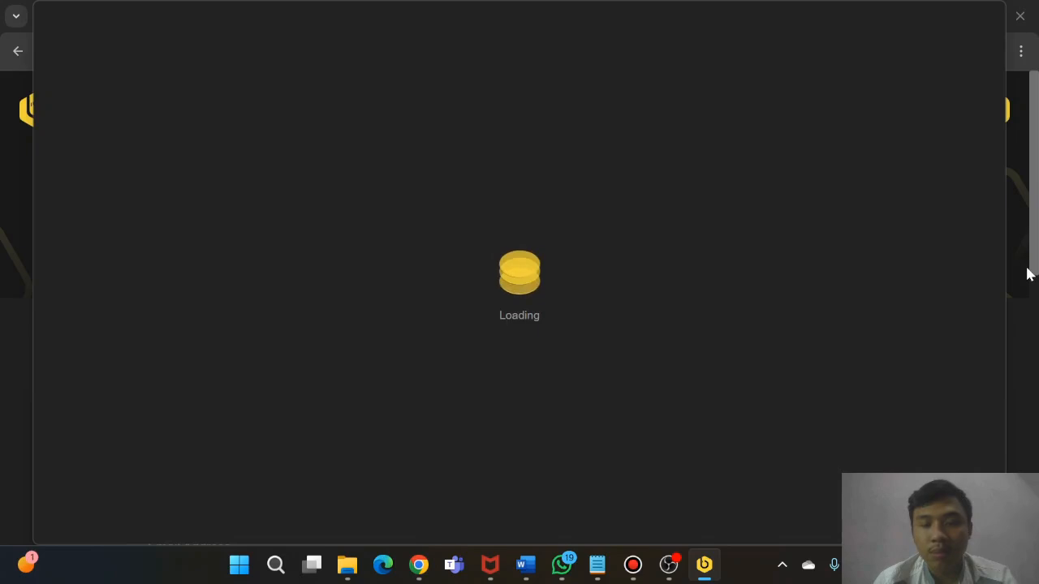
key(alt+Tab)
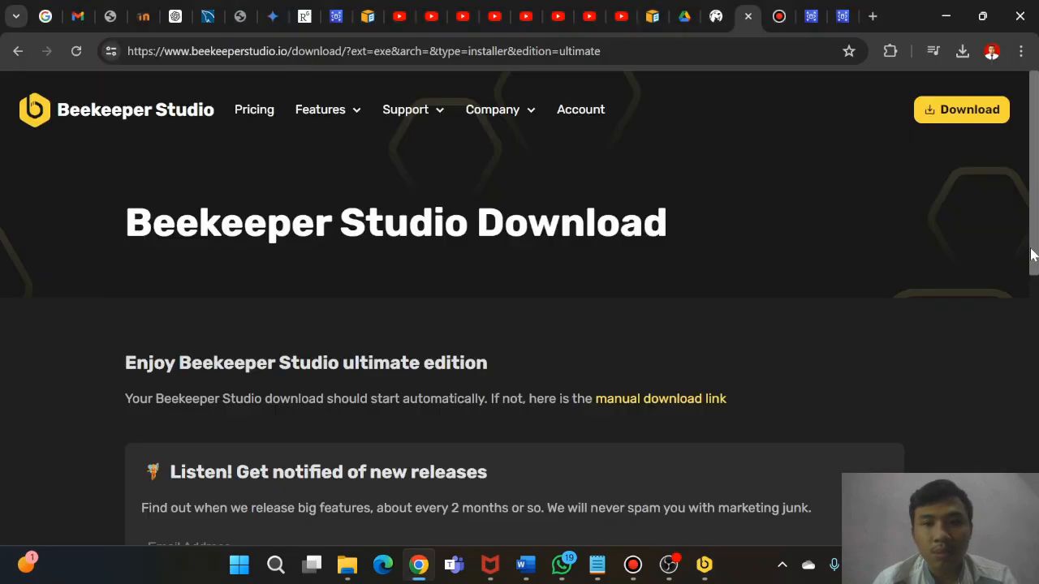
click(842, 19)
click(703, 565)
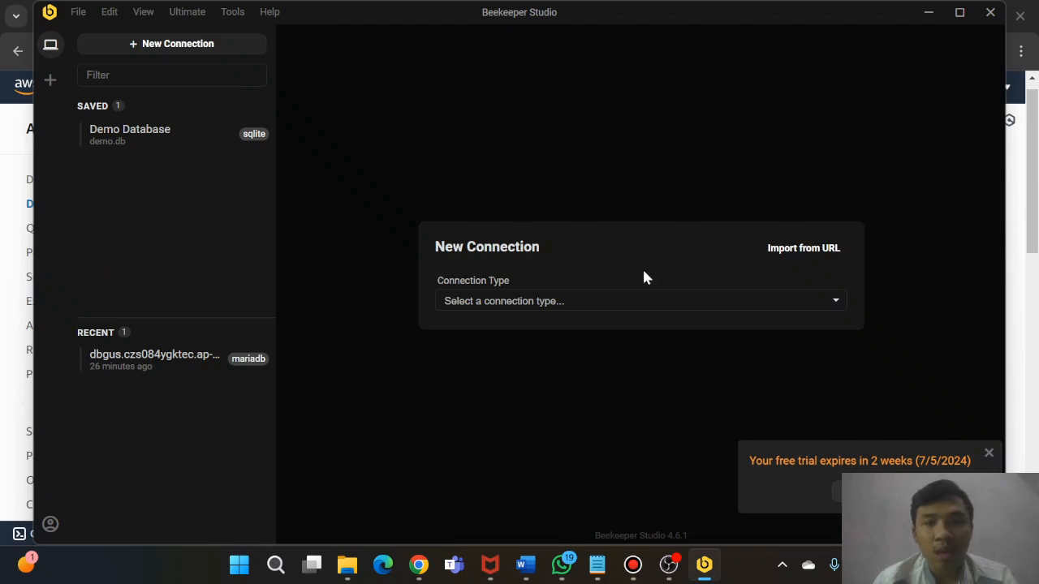
click(629, 299)
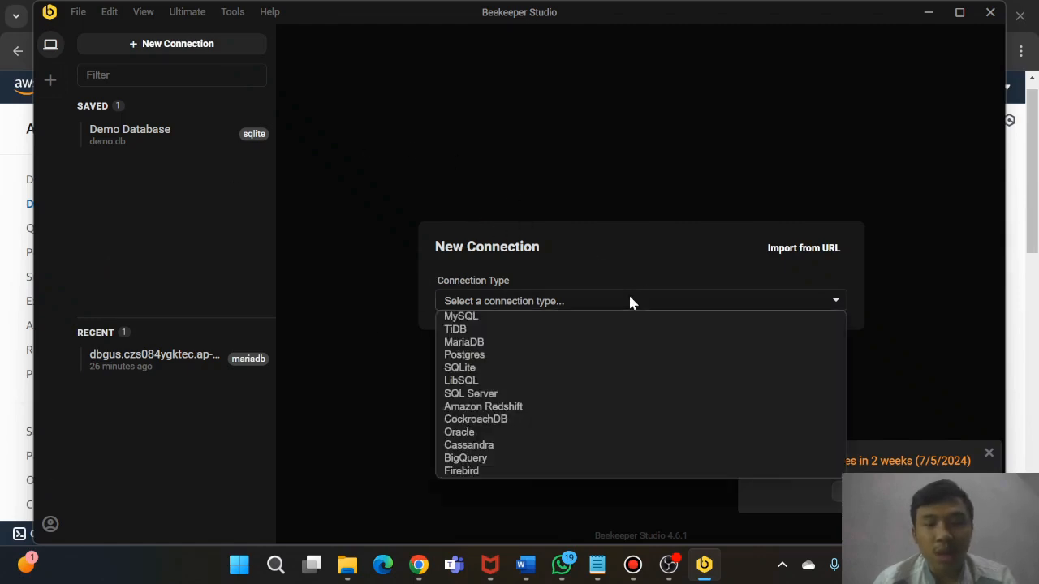
click(608, 345)
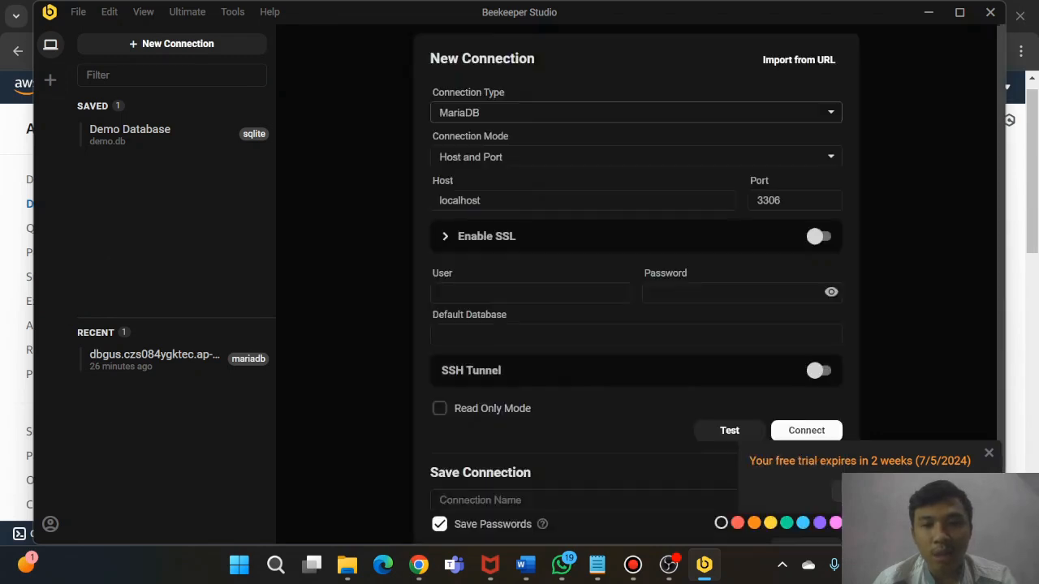
click(988, 453)
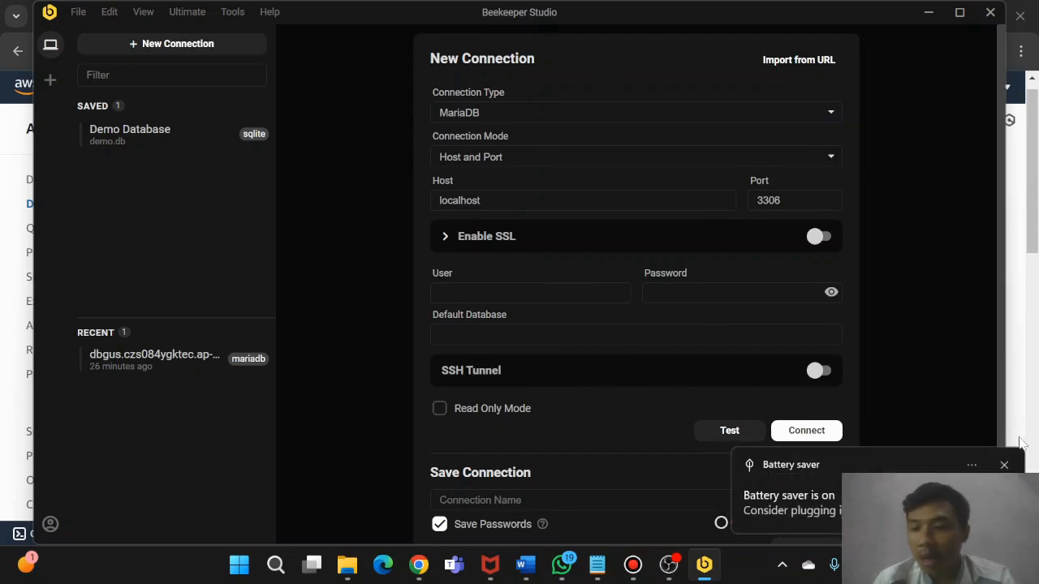
click(1004, 464)
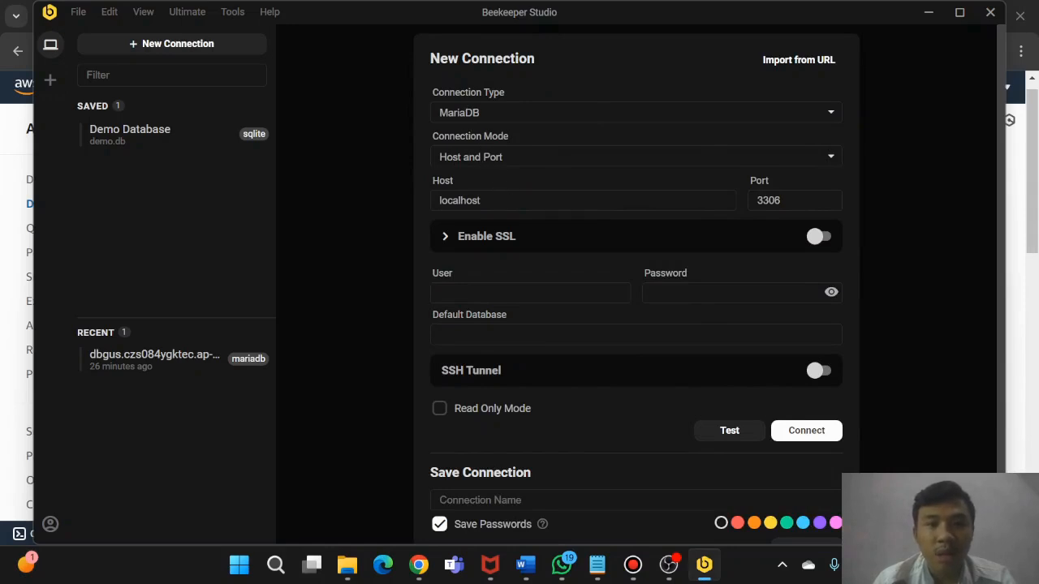
Copy the dbgus endpoint from its connectivity details in the RDS console and use it as the new connection's host.
double_click(461, 200)
click(1, 218)
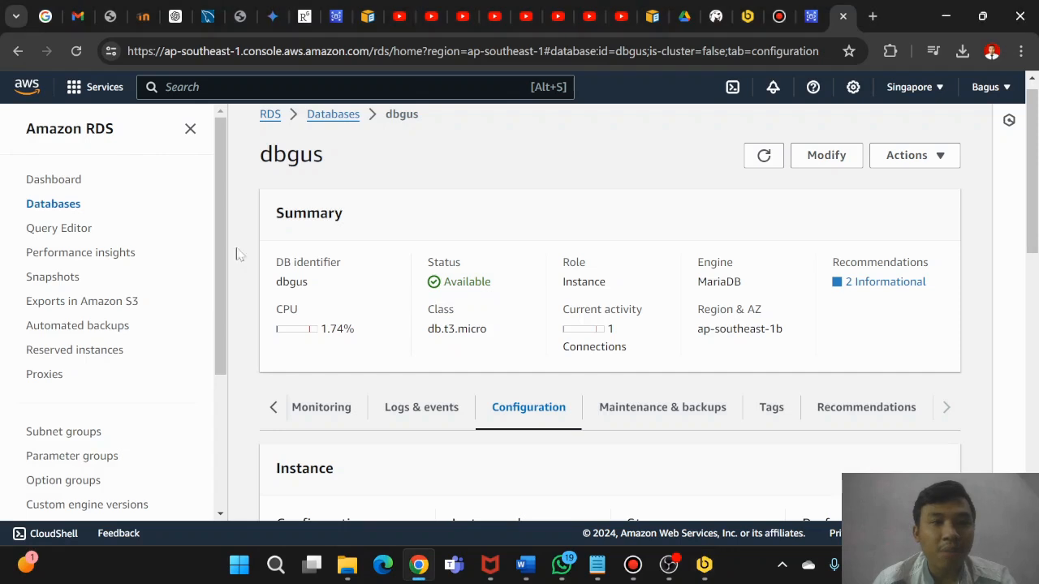
drag(1036, 190, 1036, 235)
click(273, 279)
click(360, 285)
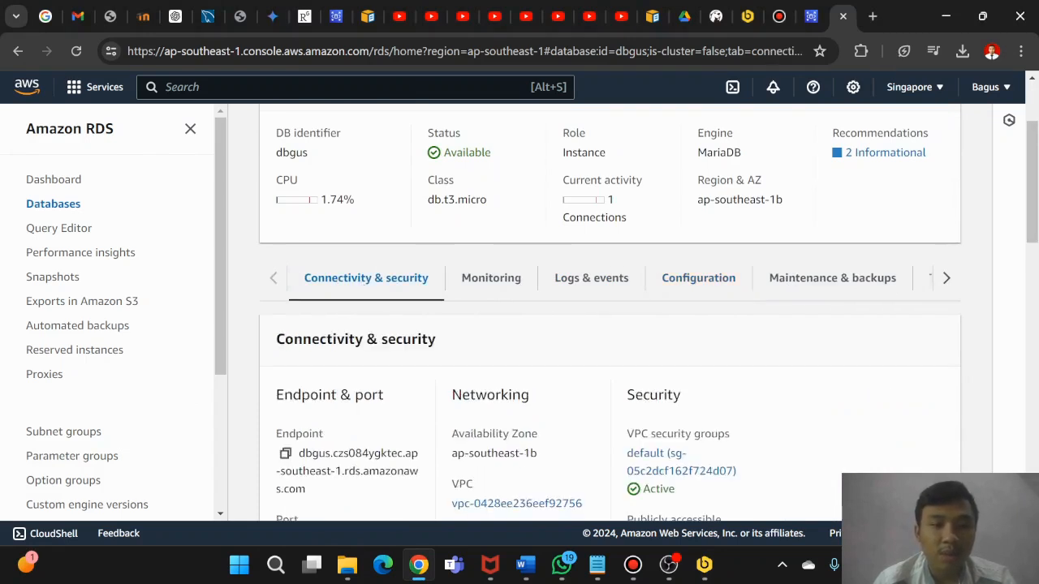
click(285, 453)
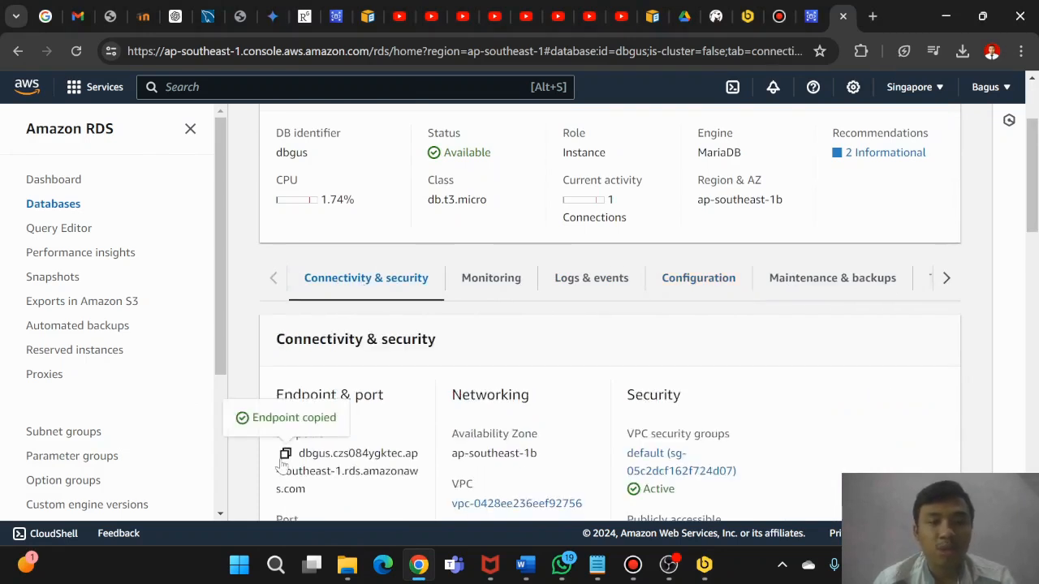
click(703, 568)
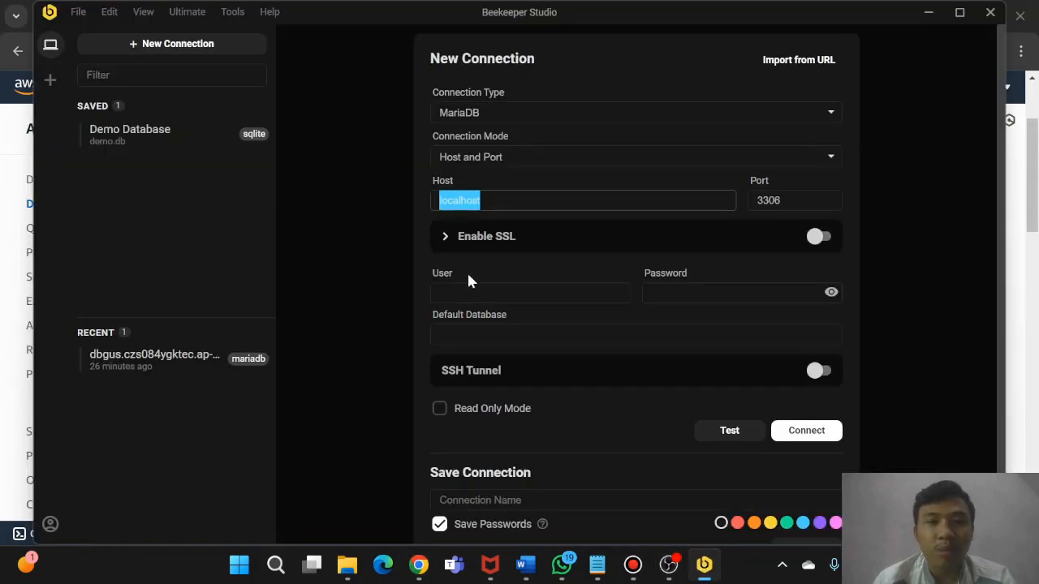
key(ctrl+v)
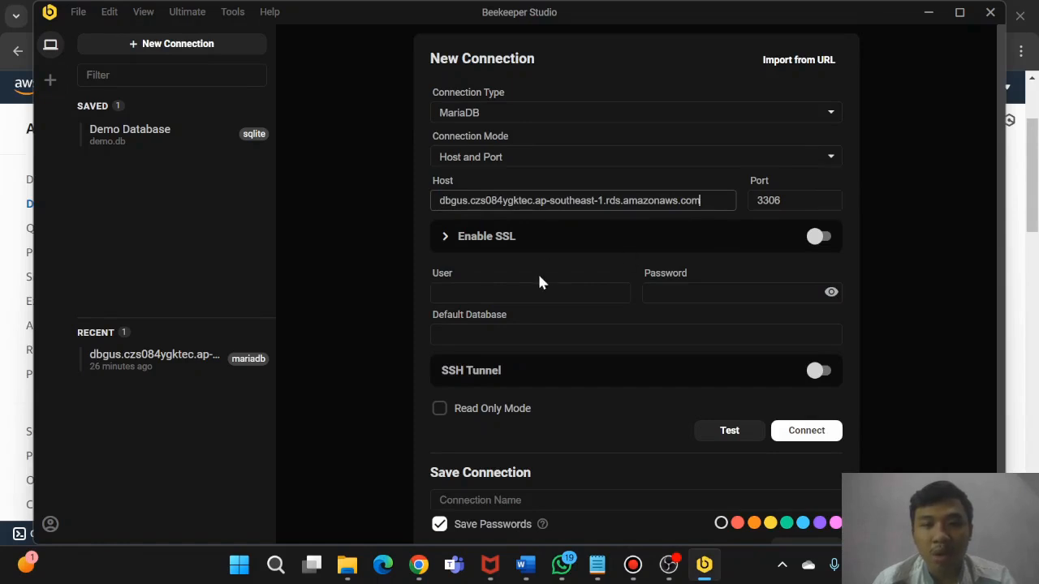
Set the connection's user to admin and enter the account password.
click(519, 293)
text(admin)
key(Tab)
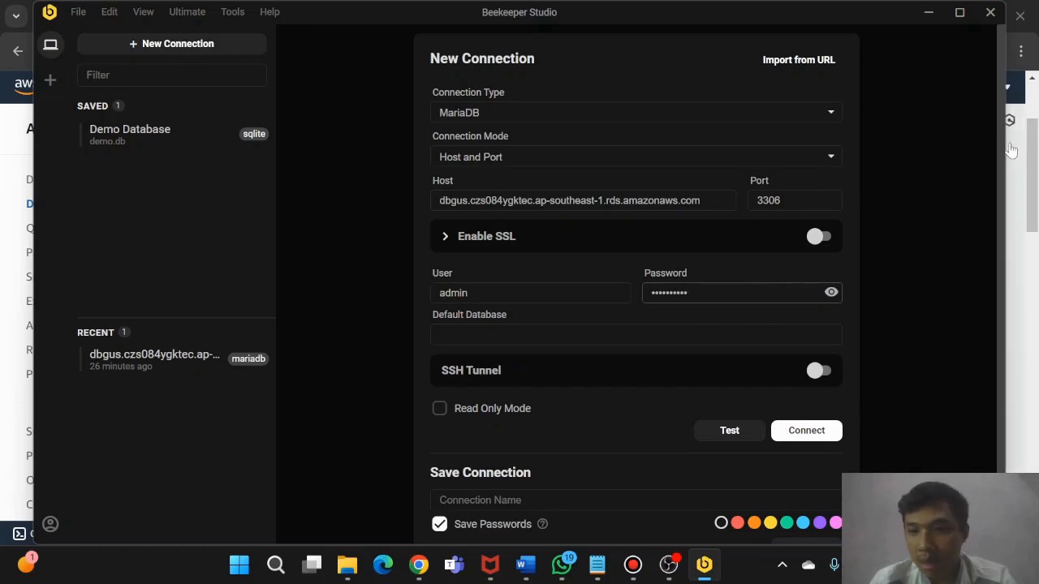
Name the connection to save DatabaseMariaDB.
drag(1003, 140, 1000, 210)
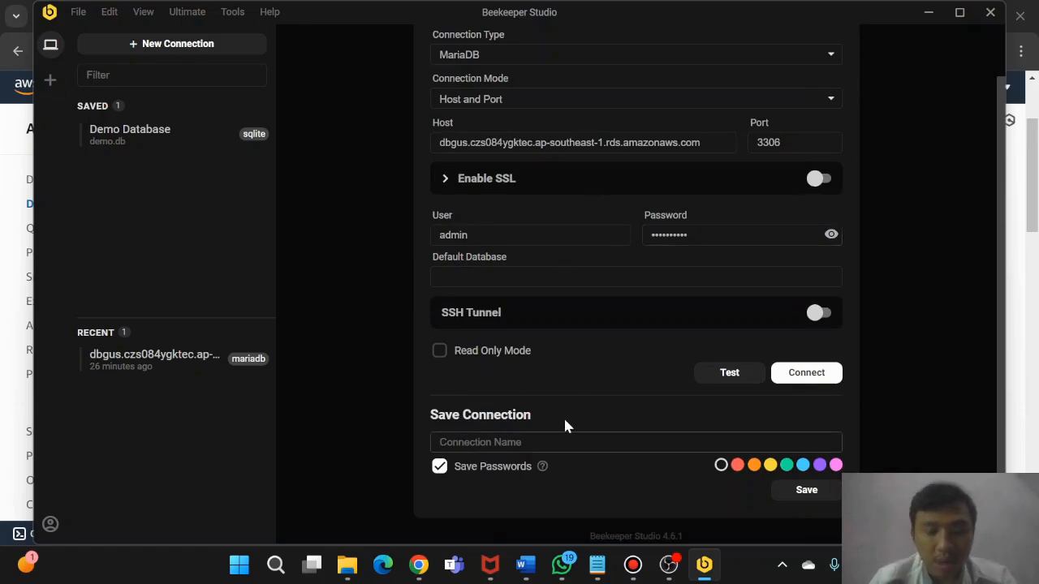
text(Database)
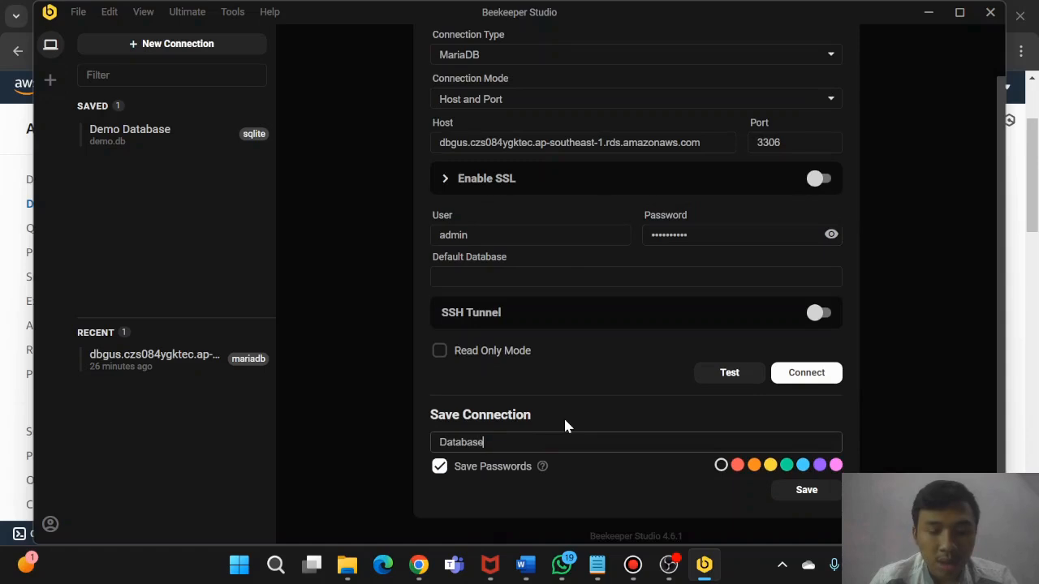
text(Mys)
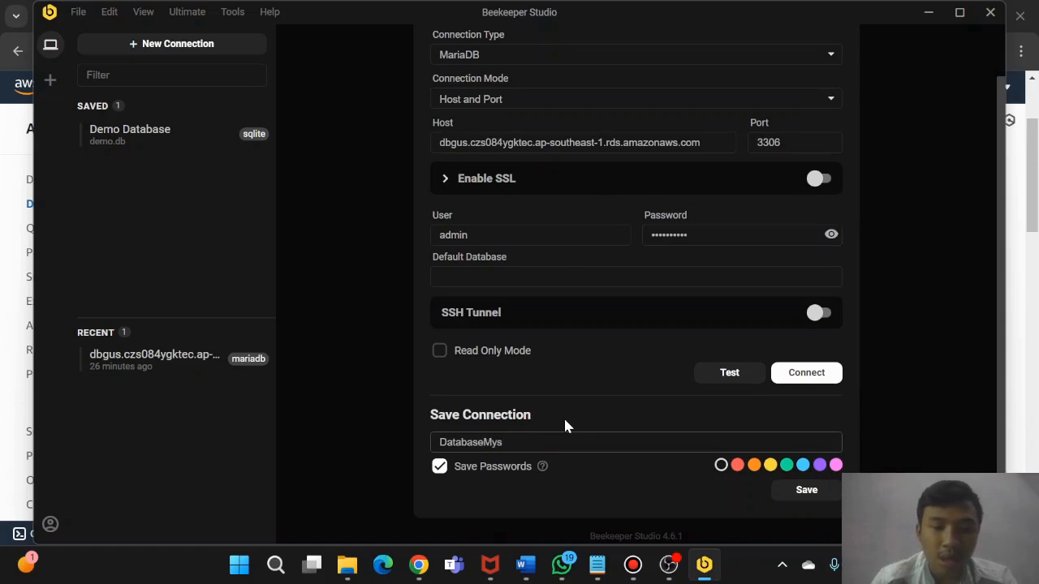
key(BackSpace)
key(BackSpace)
key(BackSpace)
text(mar)
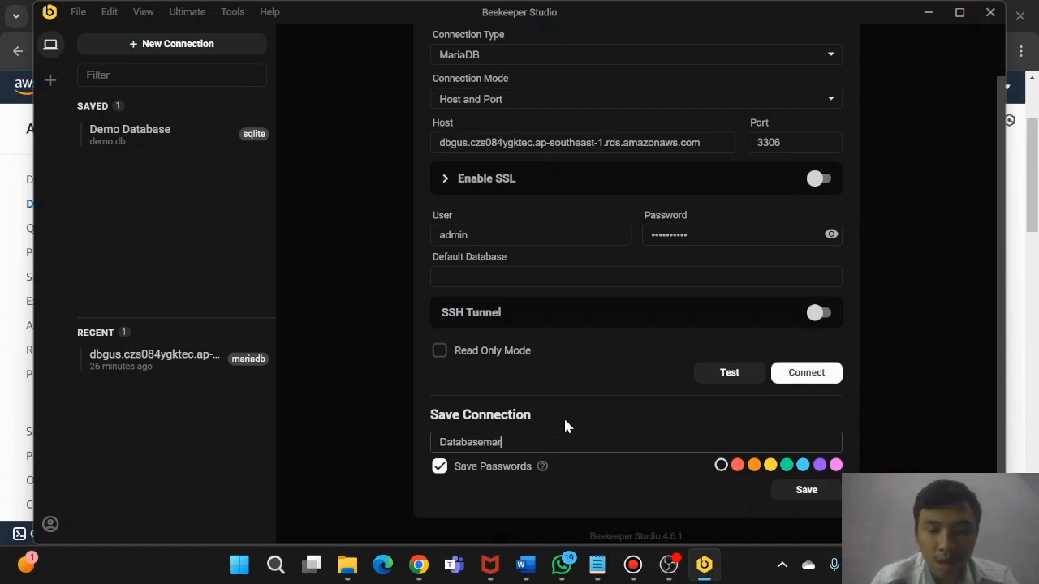
key(BackSpace)
key(BackSpace)
key(BackSpace)
text(Marid)
key(BackSpace)
text(ad)
key(BackSpace)
text(DB)
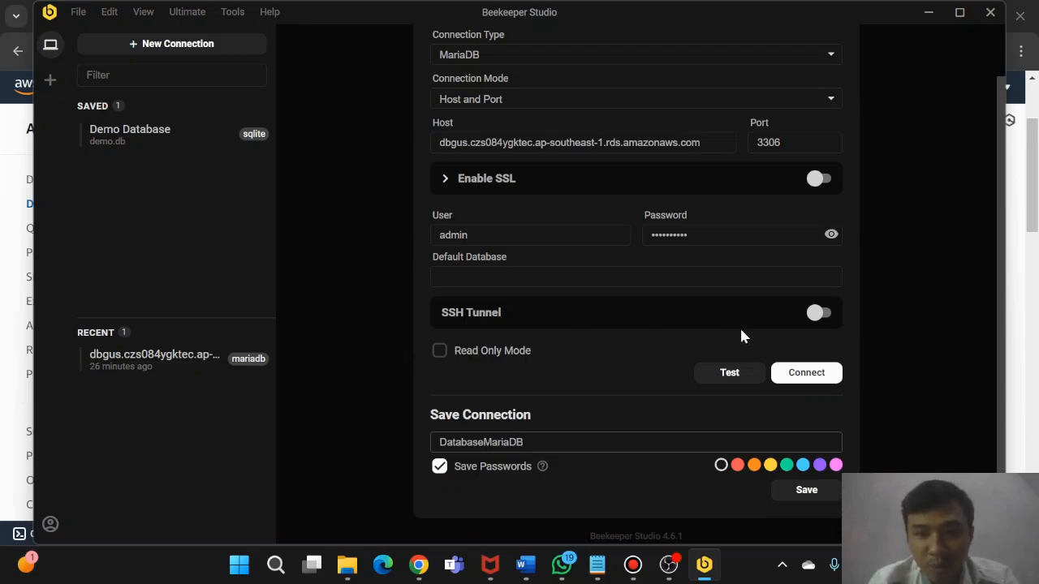
Test the connection and check the dbgus security group rules in the RDS console.
click(729, 374)
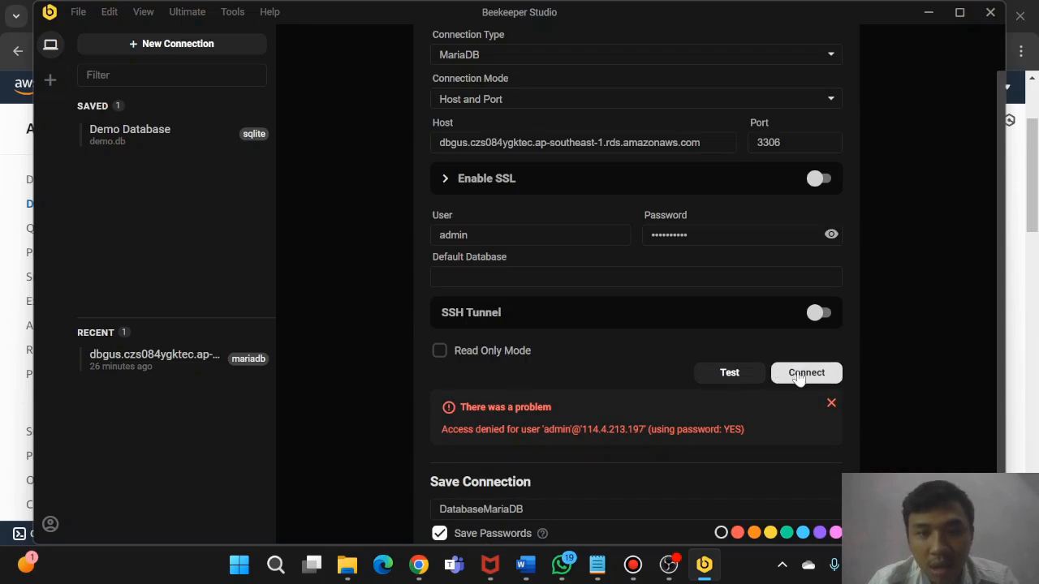
click(3, 170)
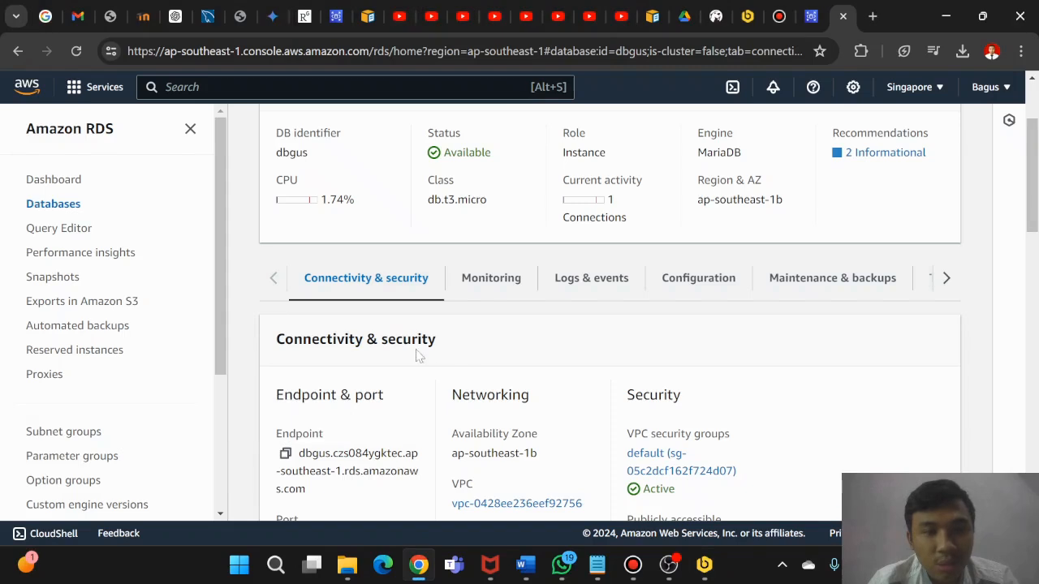
drag(1032, 223, 1037, 467)
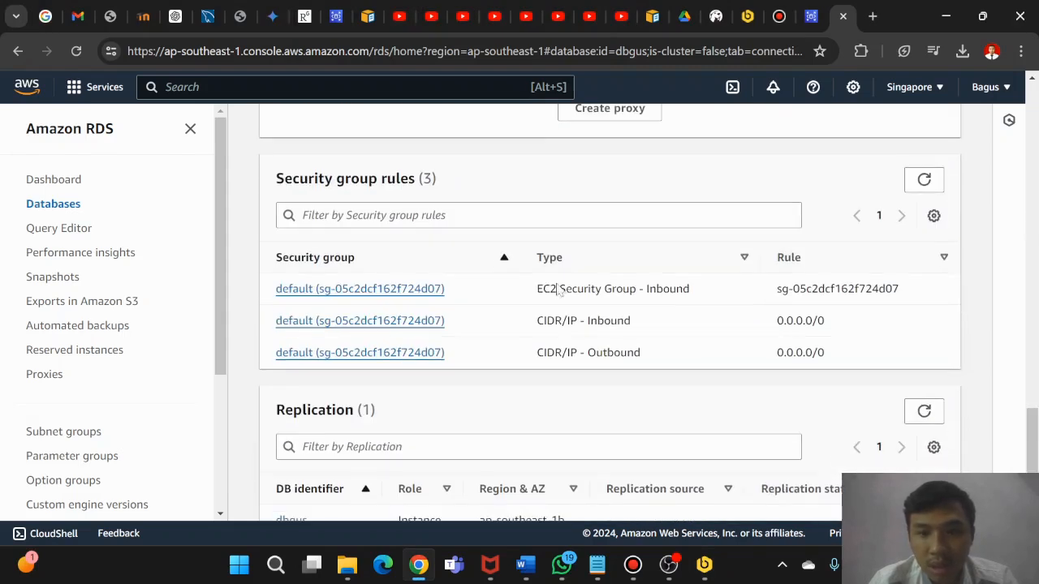
key(alt+Tab)
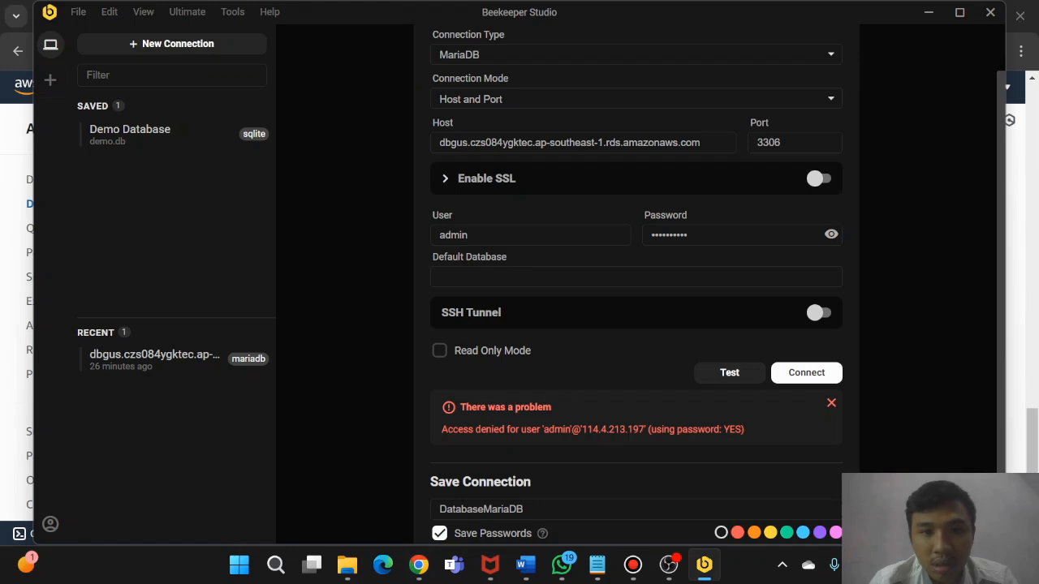
Try to connect to the dbgus host, re-entering the account password for a second attempt.
click(811, 378)
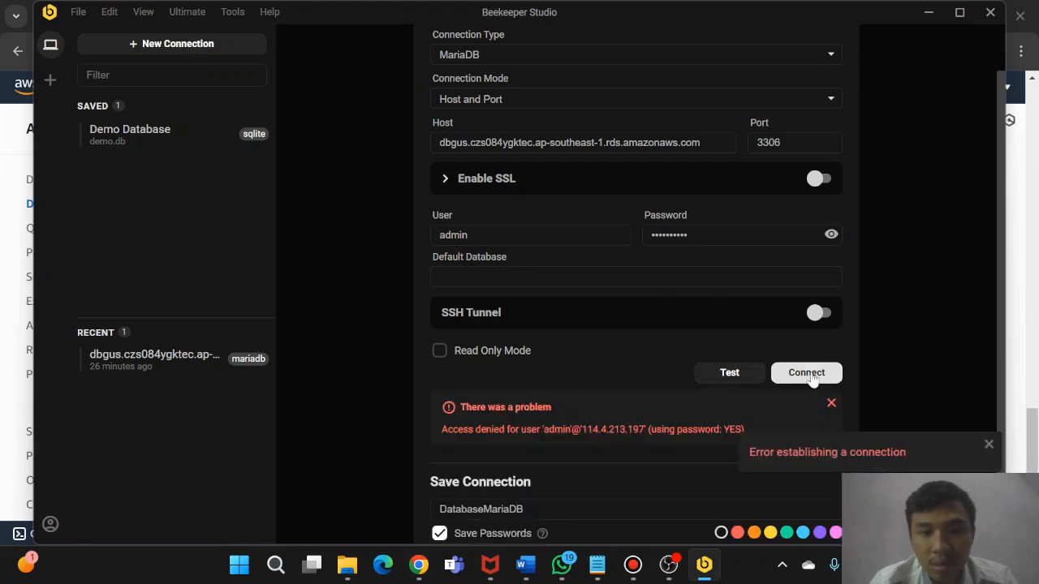
drag(698, 235, 511, 214)
text(••••••••)
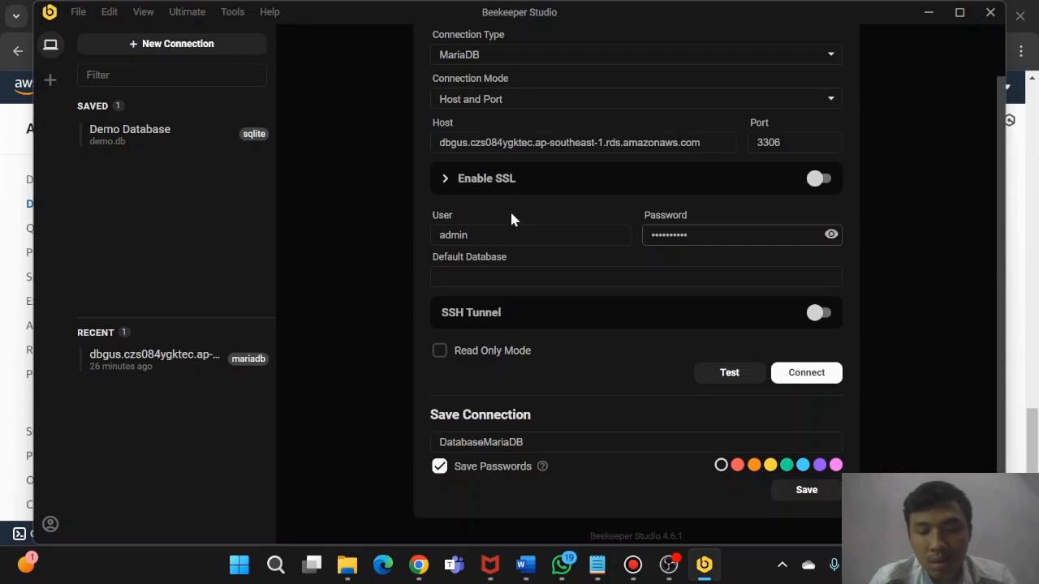
key(Return)
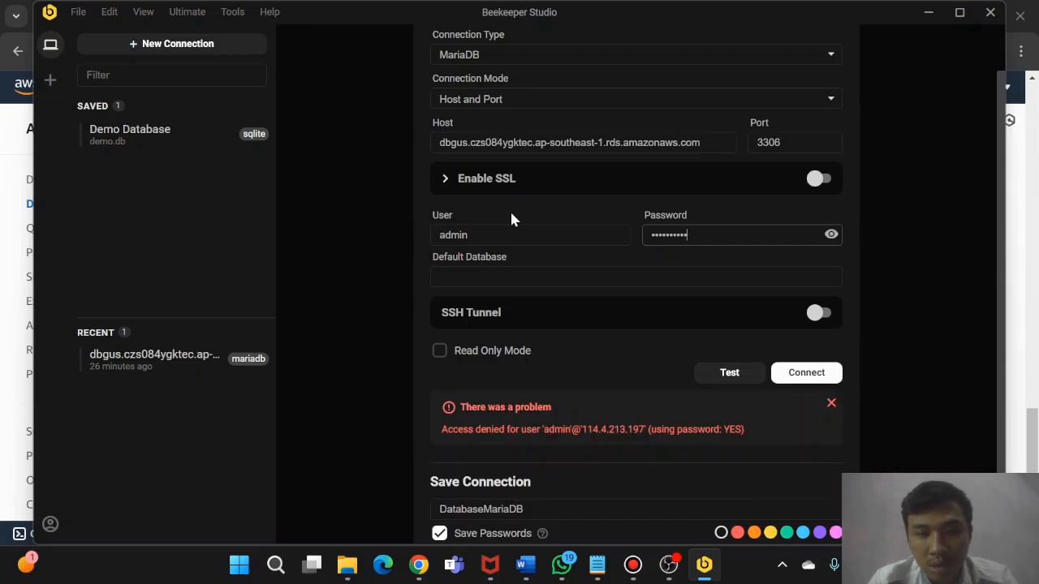
Open the bagusth database from the DB instances list in the RDS console and copy its endpoint.
click(3, 256)
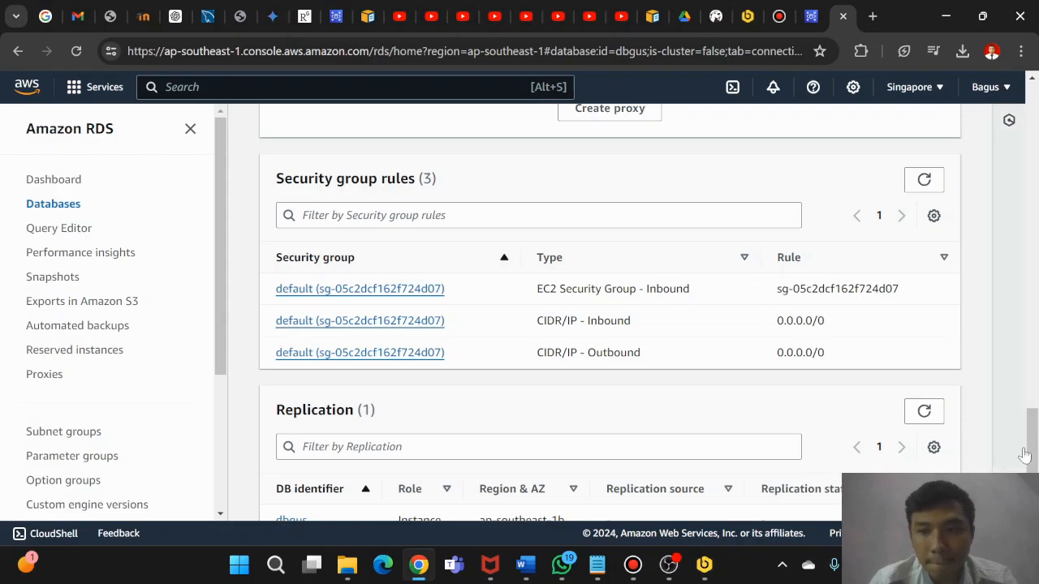
drag(1035, 458, 1036, 130)
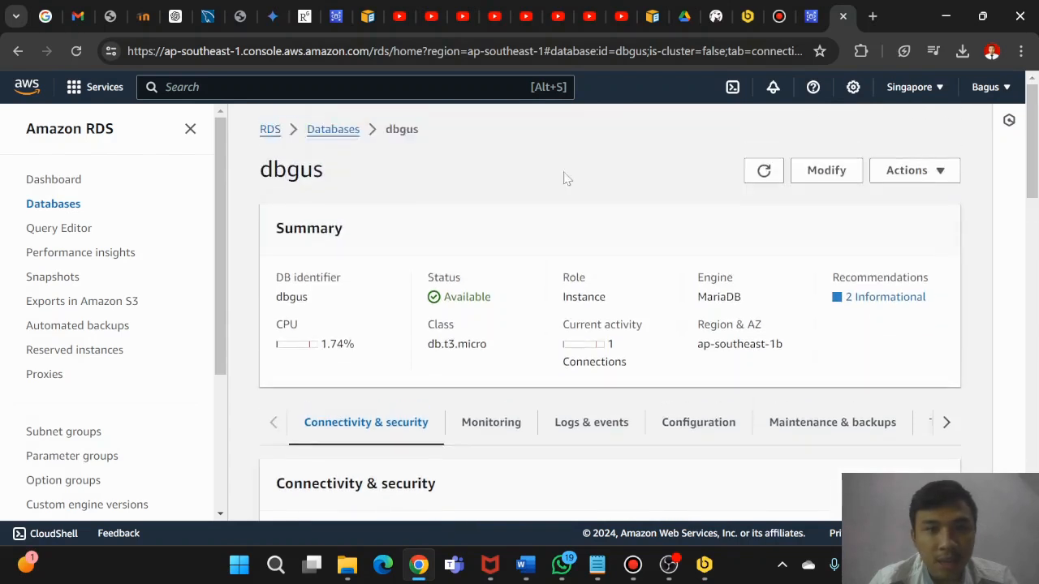
click(269, 129)
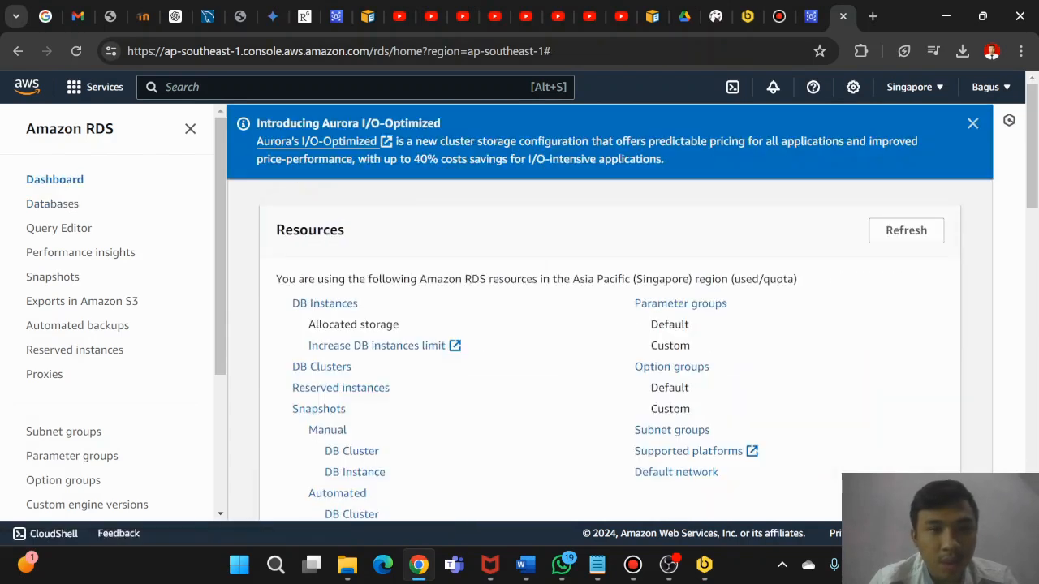
click(353, 303)
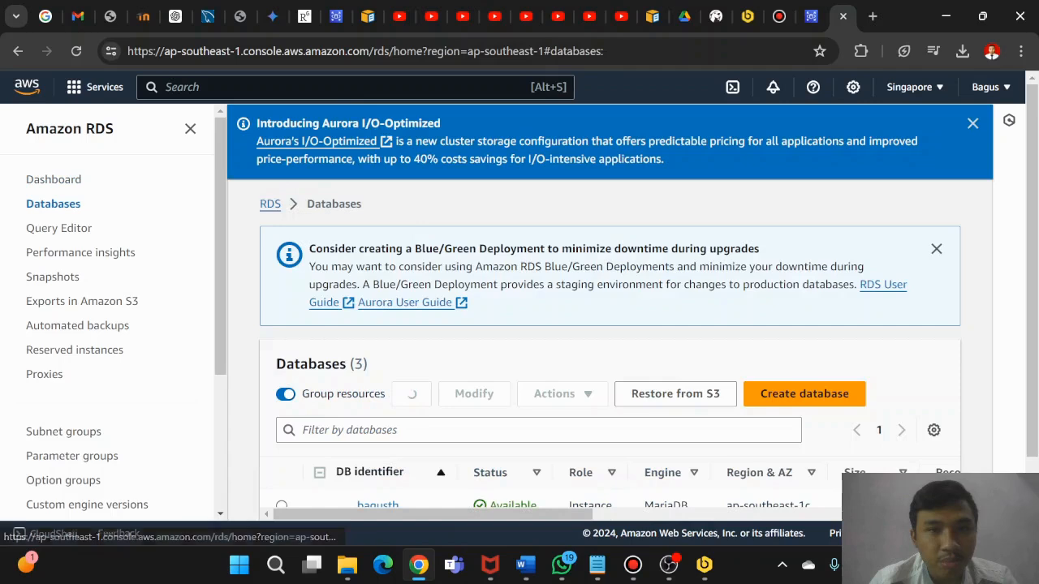
click(381, 506)
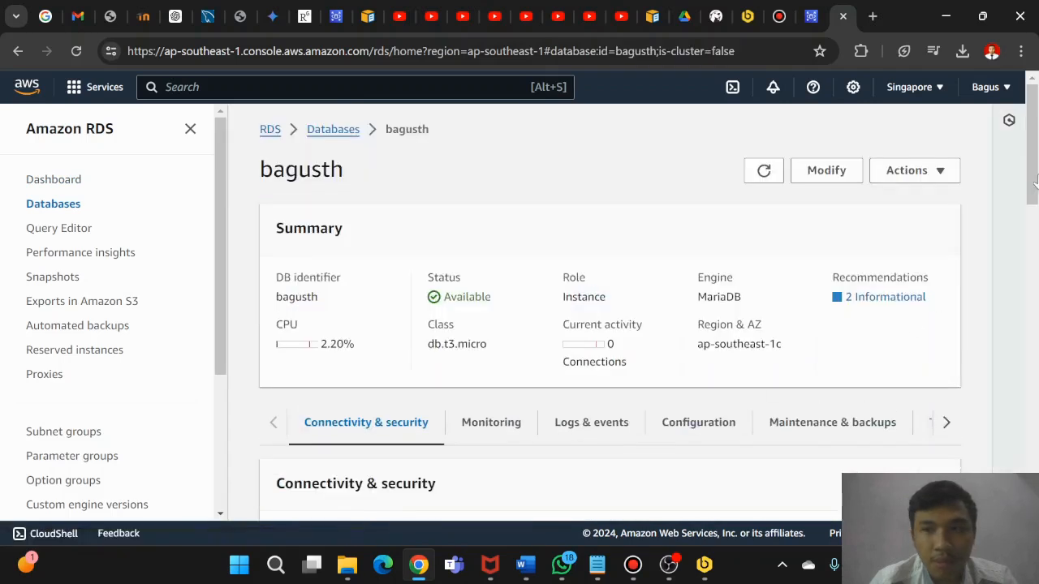
scroll(1037, 145, down, 4)
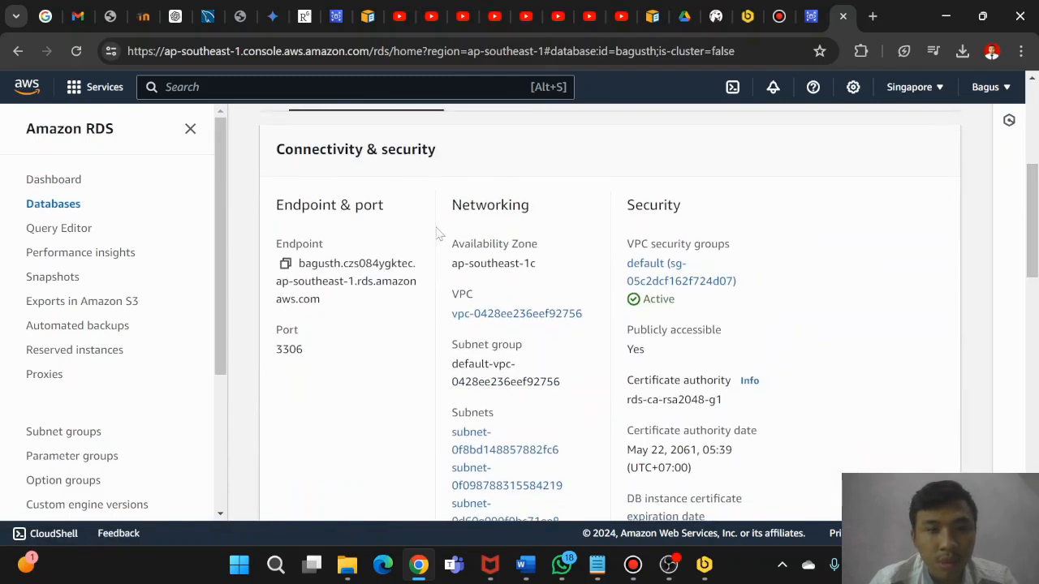
click(285, 264)
Replace the Beekeeper Studio connection's host with the copied bagusth endpoint and connect with the account password.
key(alt+Tab)
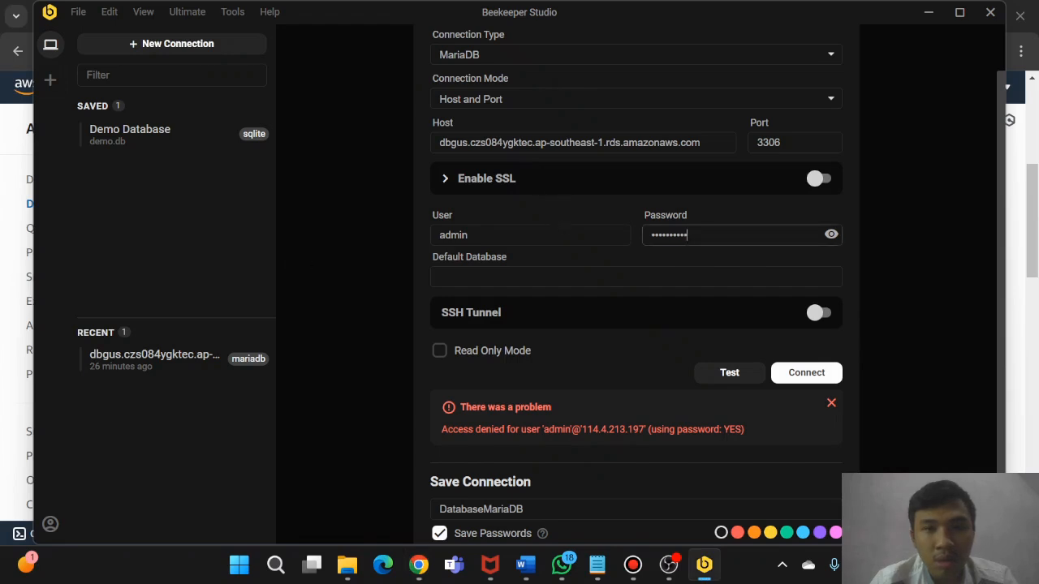
double_click(573, 143)
key(ctrl+a)
key(ctrl+v)
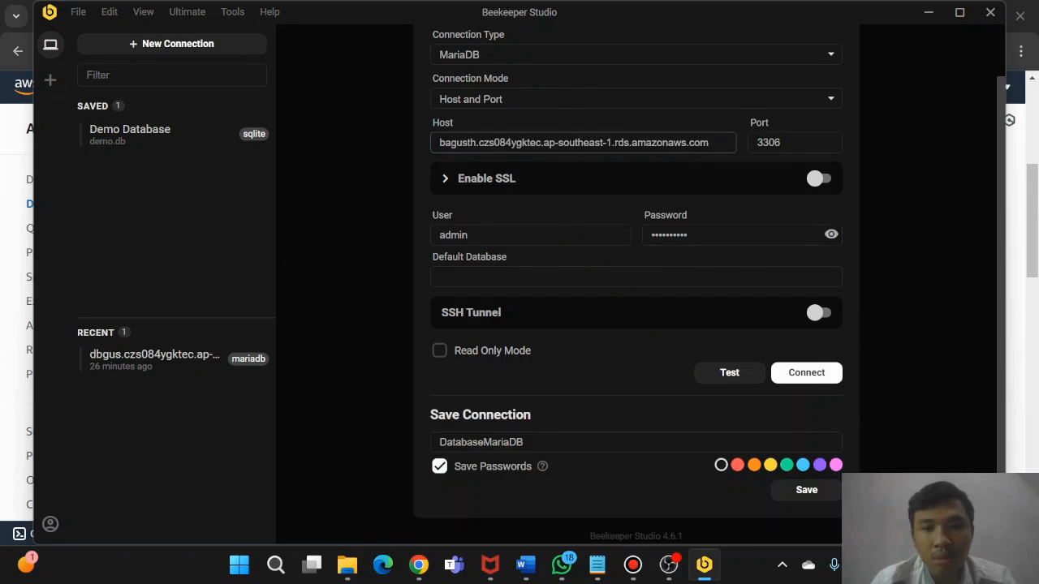
click(714, 235)
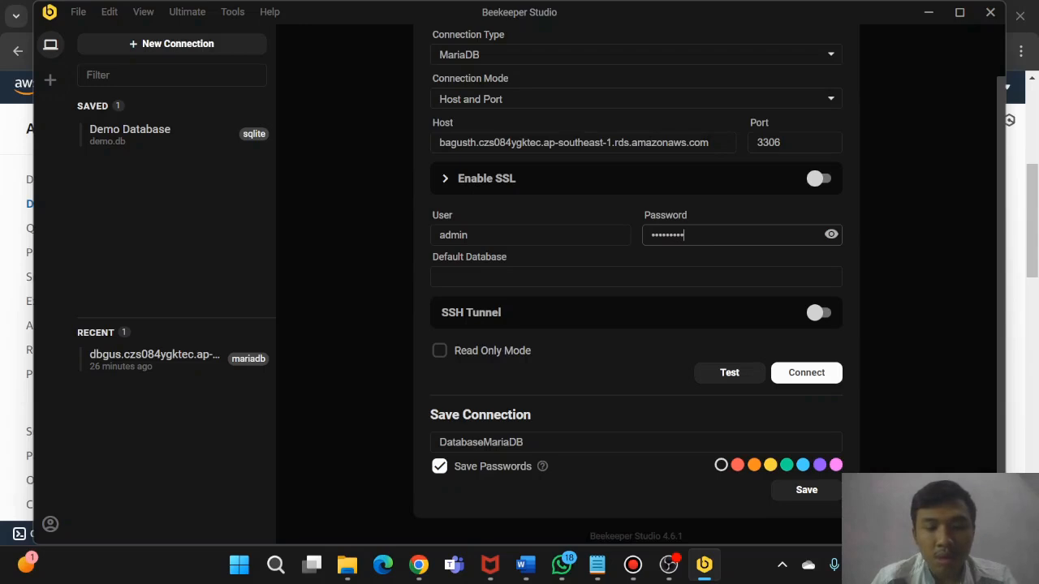
click(799, 378)
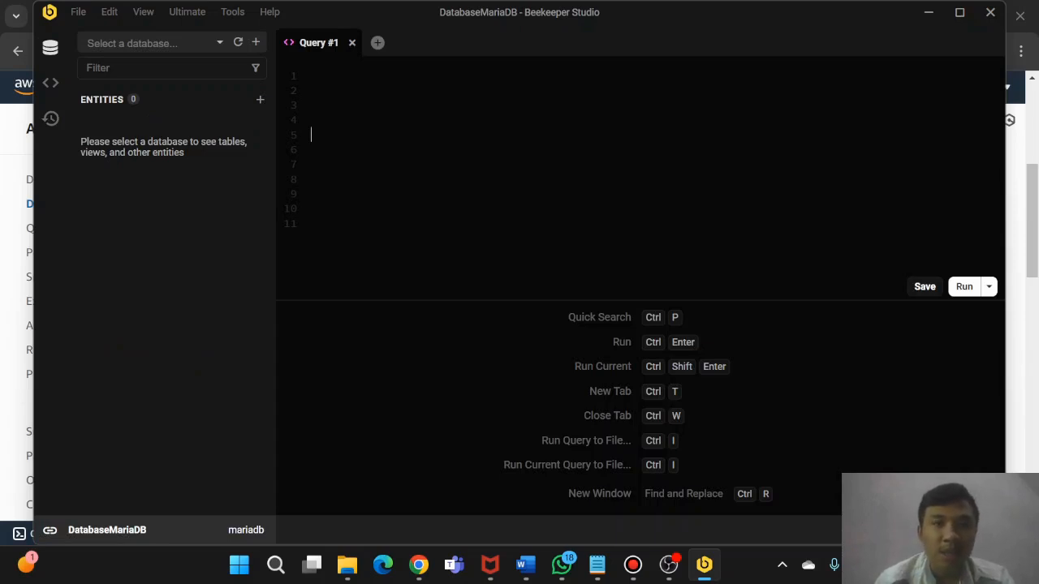
Run the query "show databases;" on the connected MariaDB server and select the mysql row in the results.
drag(568, 179, 568, 165)
click(568, 165)
text(sh)
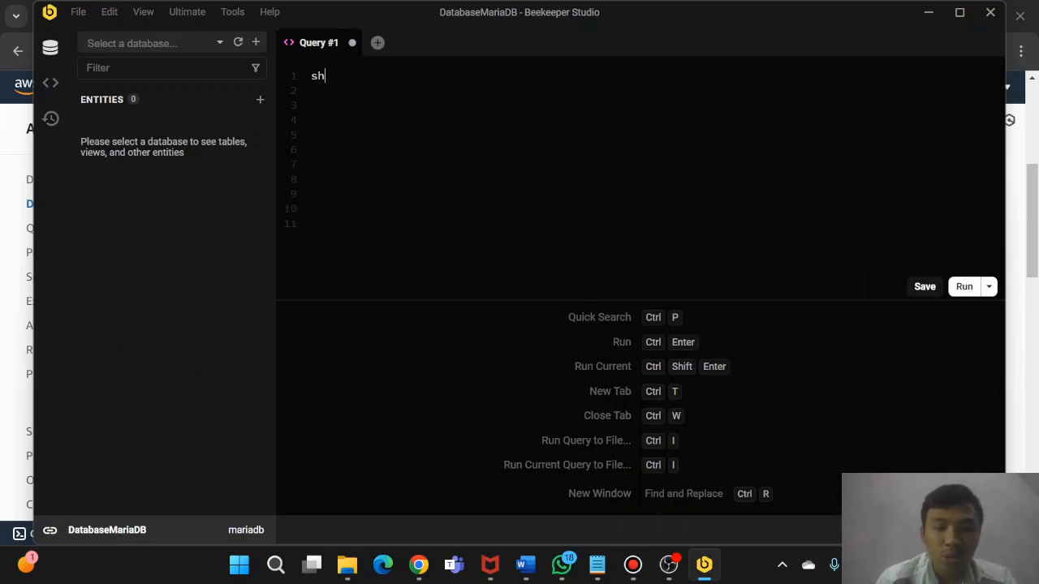
text(ow databases;)
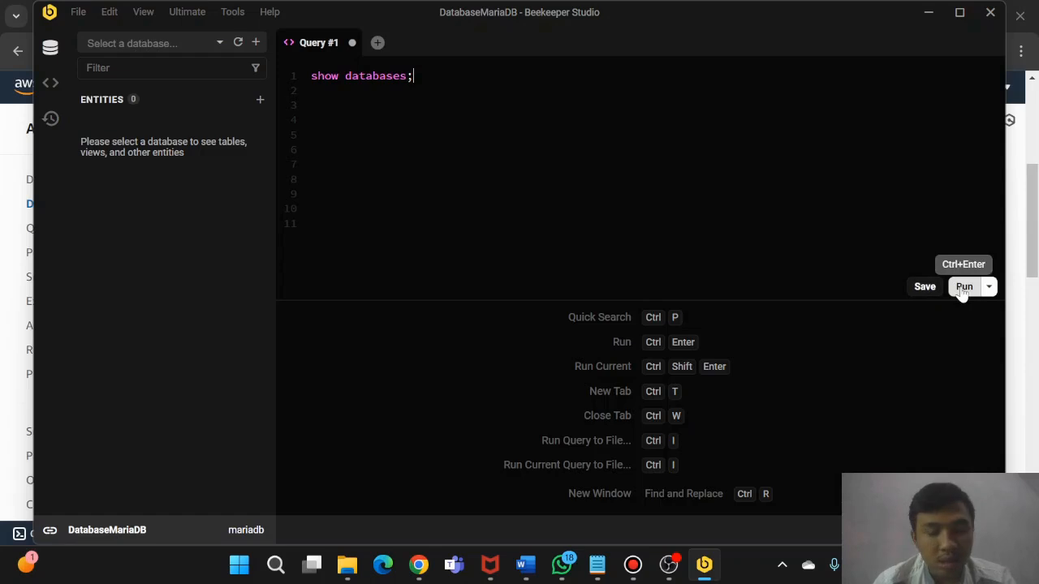
click(962, 290)
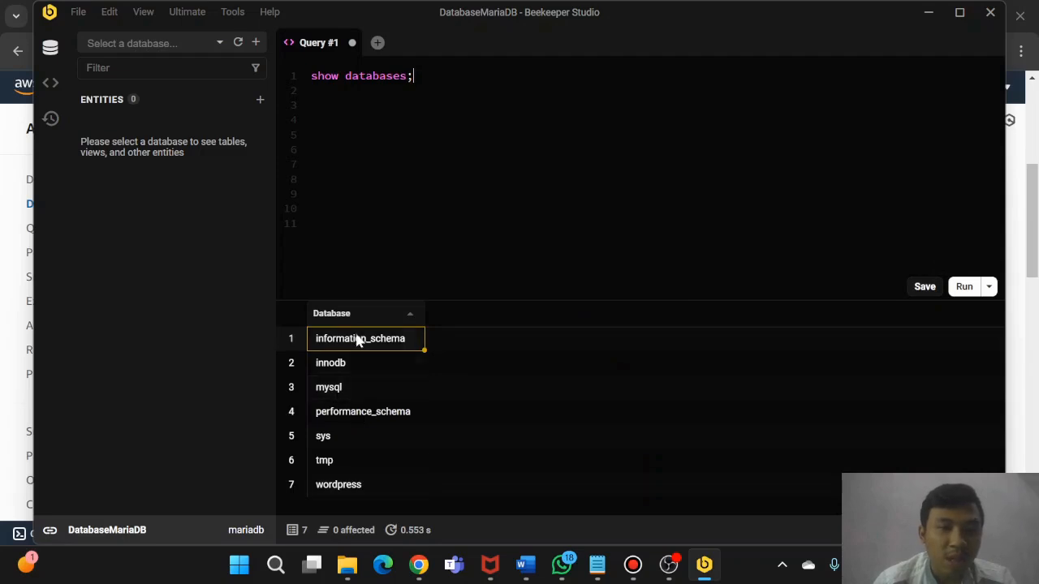
click(350, 393)
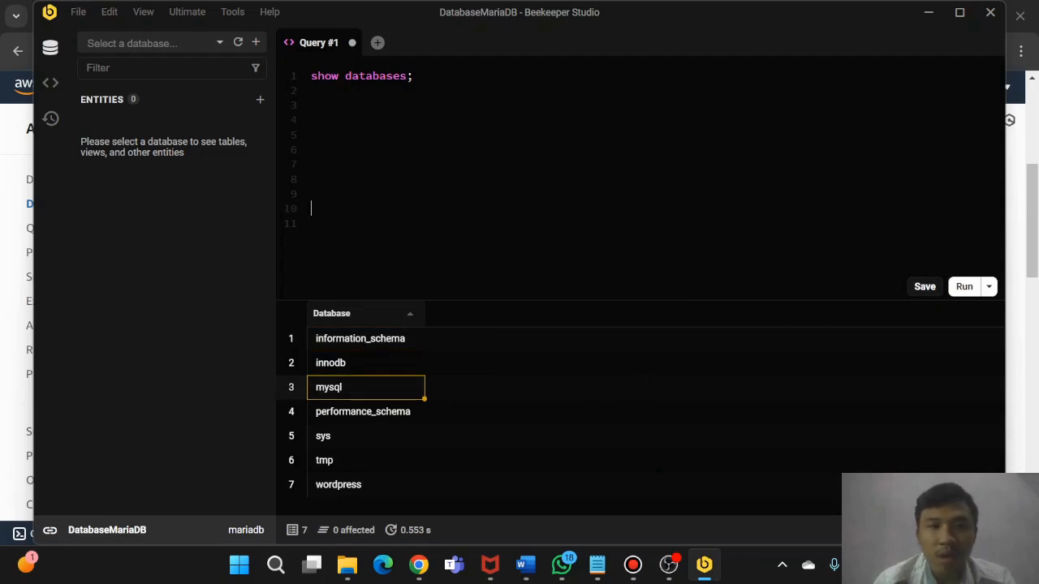
text(sle)
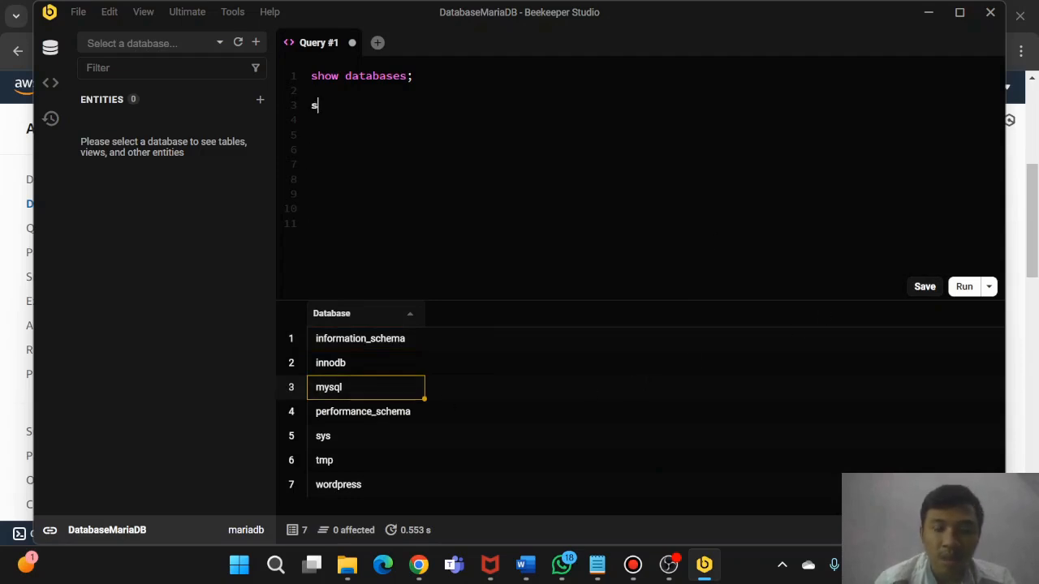
key(BackSpace)
key(BackSpace)
text(elce)
key(BackSpace)
key(BackSpace)
text(ect *)
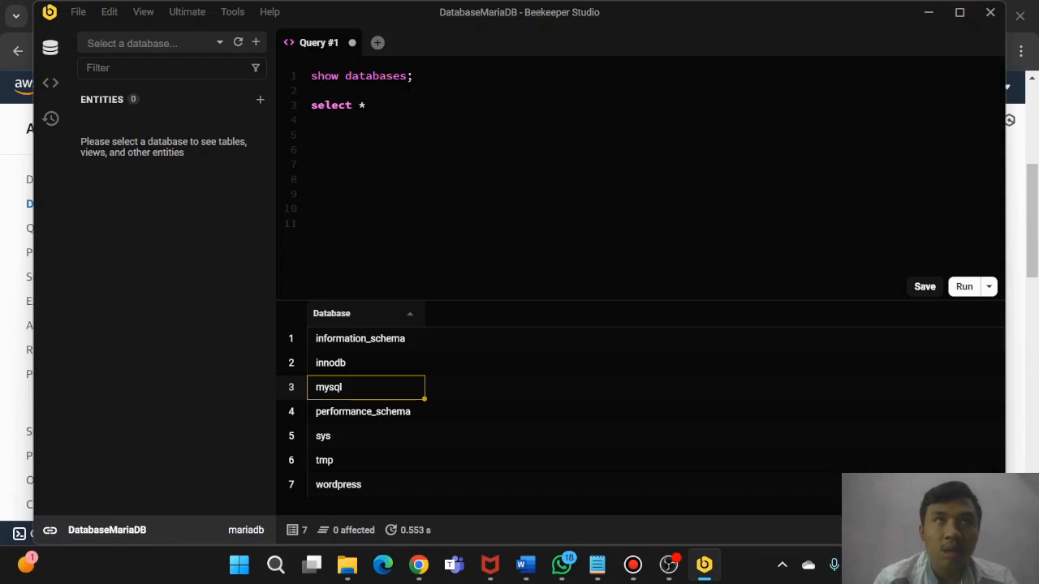
key(BackSpace)
key(BackSpace)
key(BackSpace)
key(BackSpace)
key(BackSpace)
key(BackSpace)
key(BackSpace)
key(BackSpace)
key(BackSpace)
key(BackSpace)
key(BackSpace)
key(BackSpace)
key(BackSpace)
key(BackSpace)
key(BackSpace)
key(BackSpace)
key(BackSpace)
key(BackSpace)
key(BackSpace)
key(BackSpace)
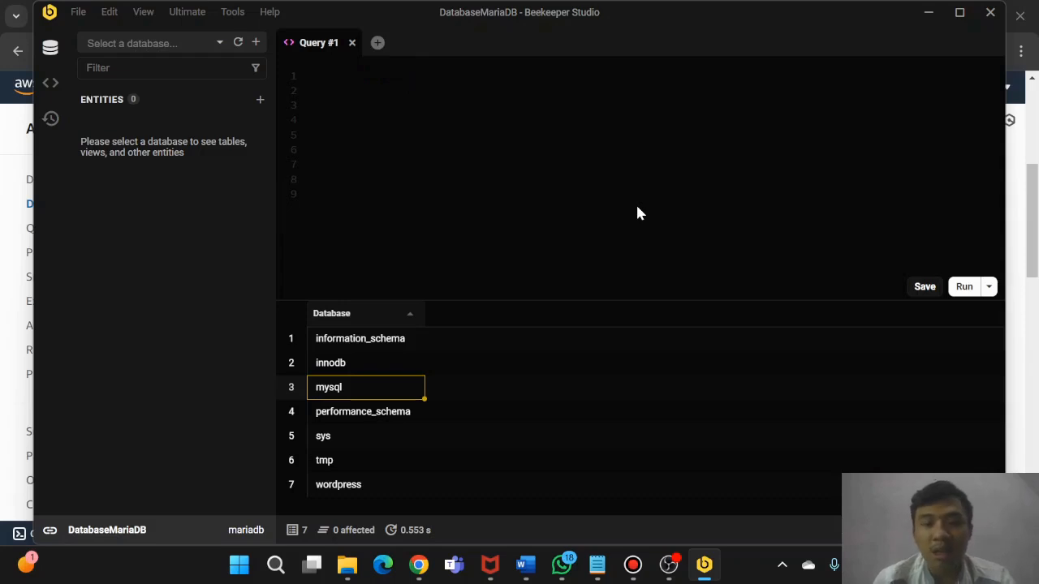
click(930, 19)
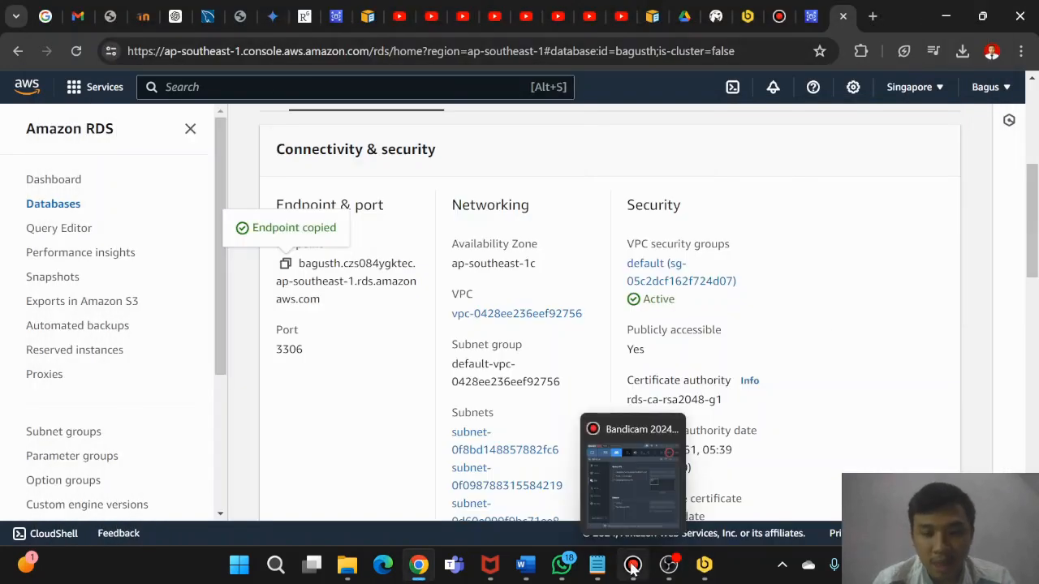
click(676, 568)
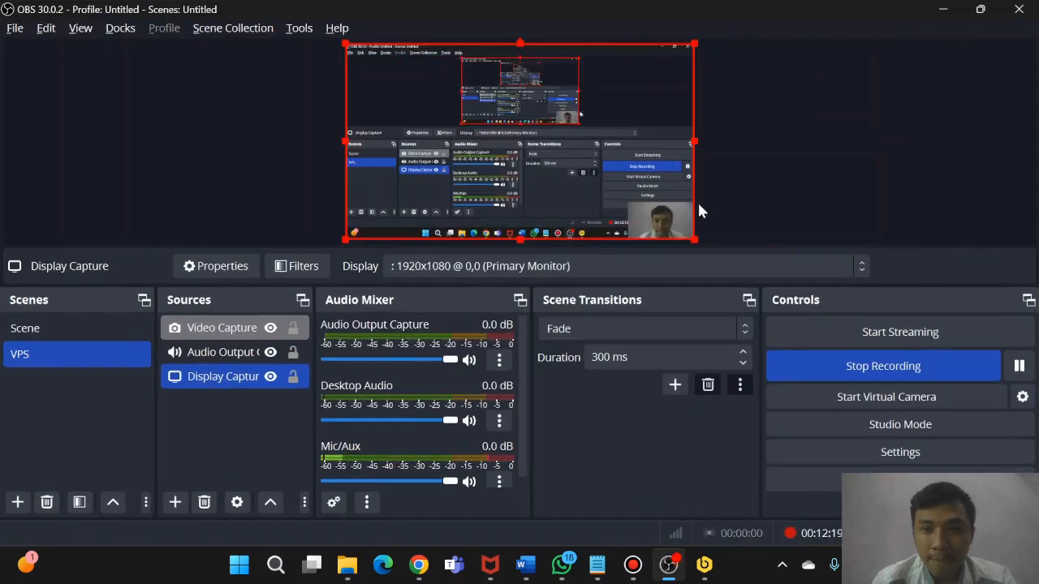